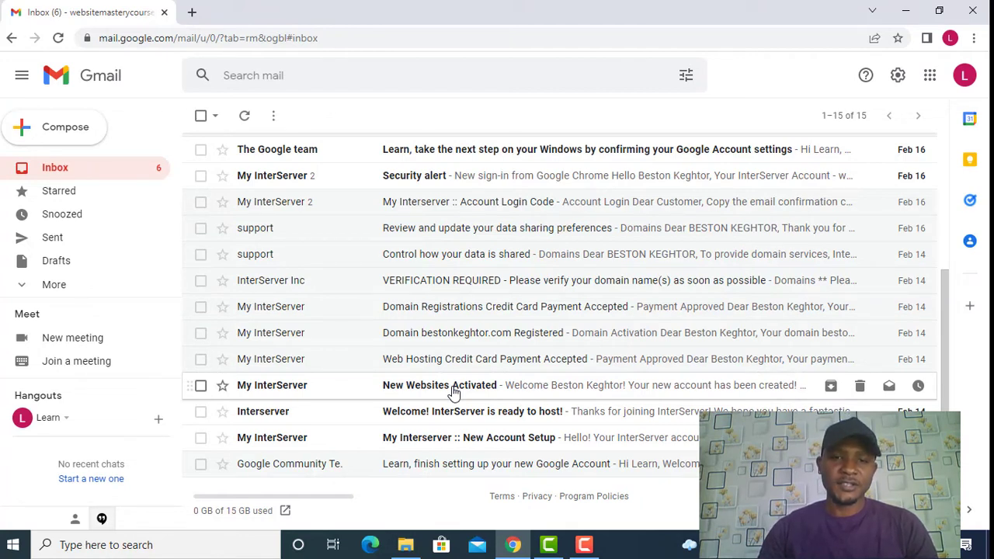
Load interserver.net in a new Chrome tab, fixing a typo in the address.
{"action": "key", "text": "ctrl+t"}
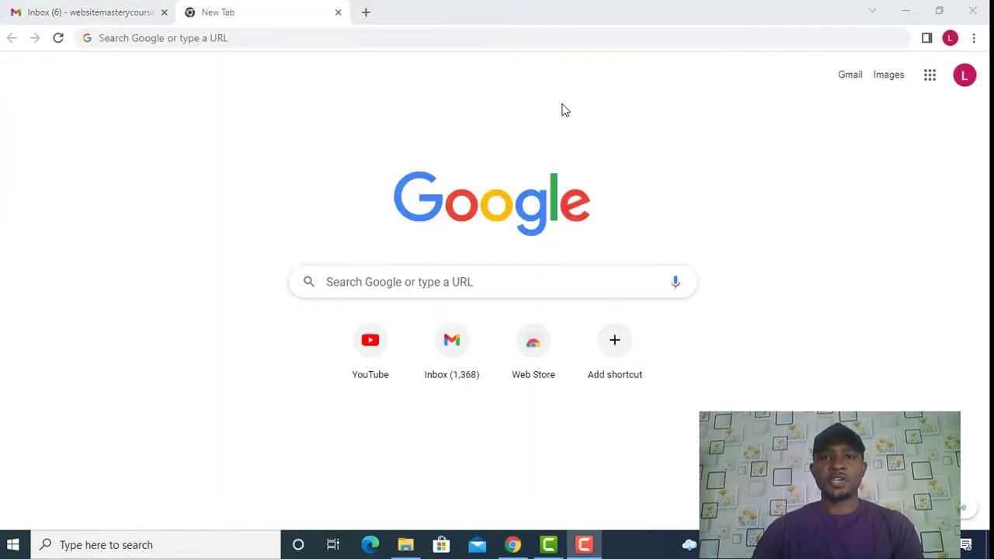
{"action": "left_click", "coordinate": [376, 39]}
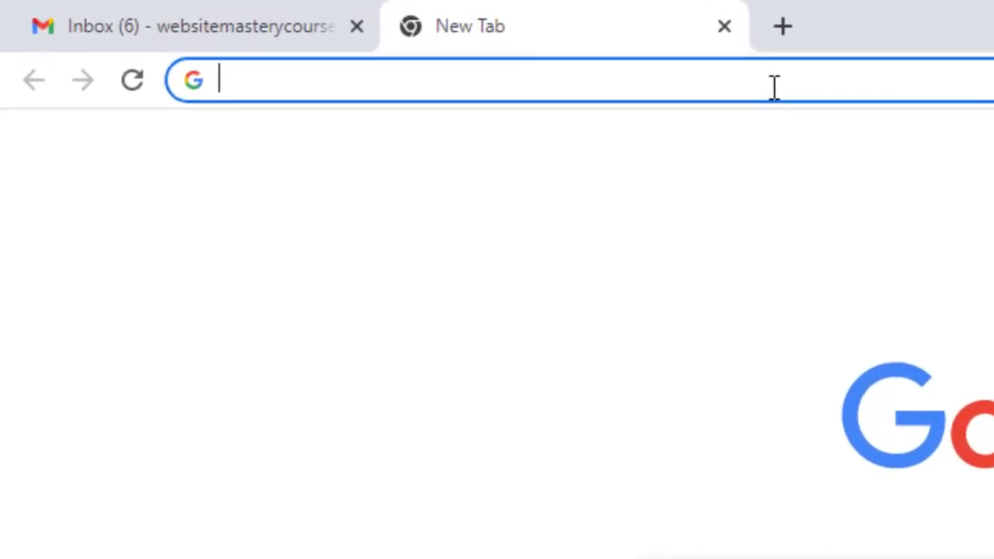
{"action": "type", "text": "inter"}
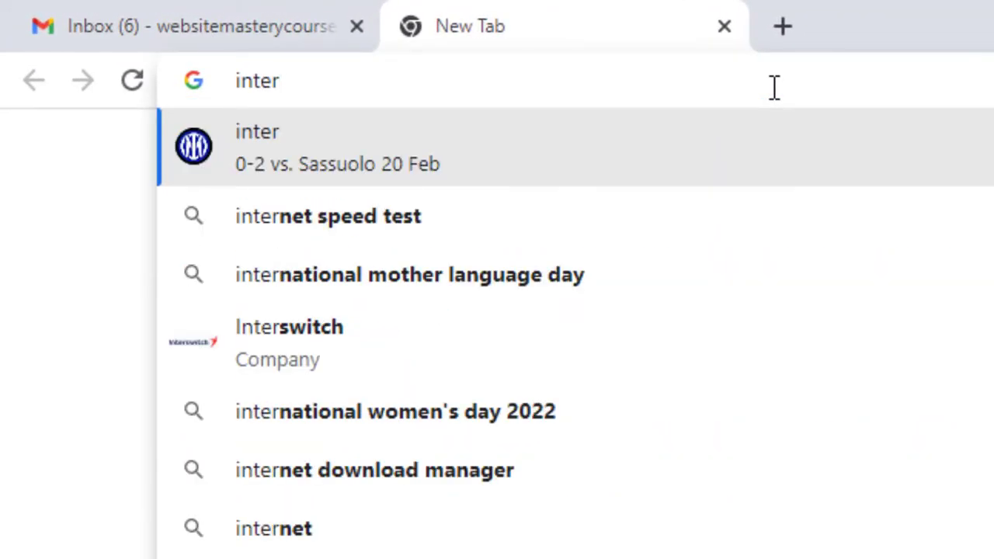
{"action": "type", "text": "ser"}
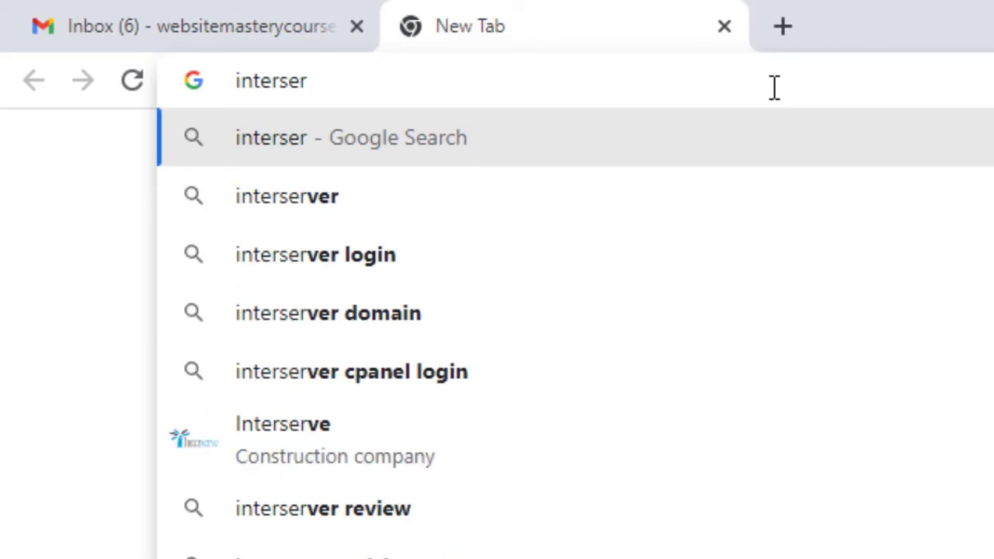
{"action": "type", "text": ".net"}
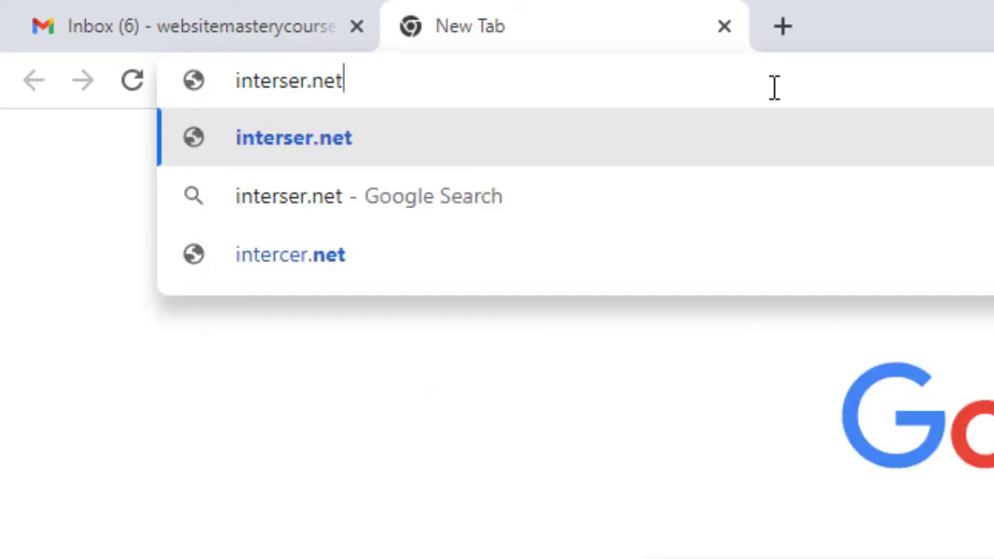
{"action": "key", "text": "BackSpace"}
{"action": "key", "text": "BackSpace"}
{"action": "key", "text": "BackSpace"}
{"action": "key", "text": "BackSpace"}
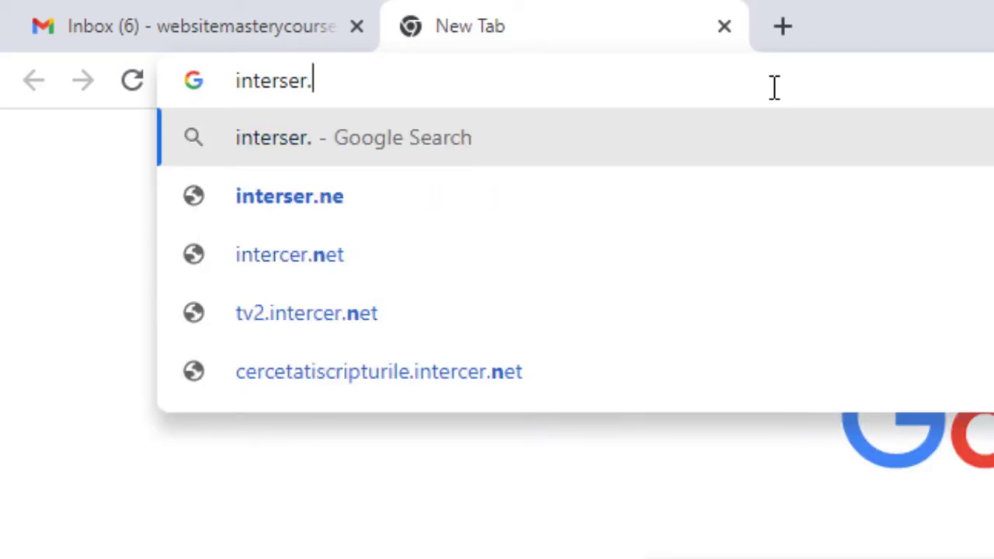
{"action": "type", "text": "ver"}
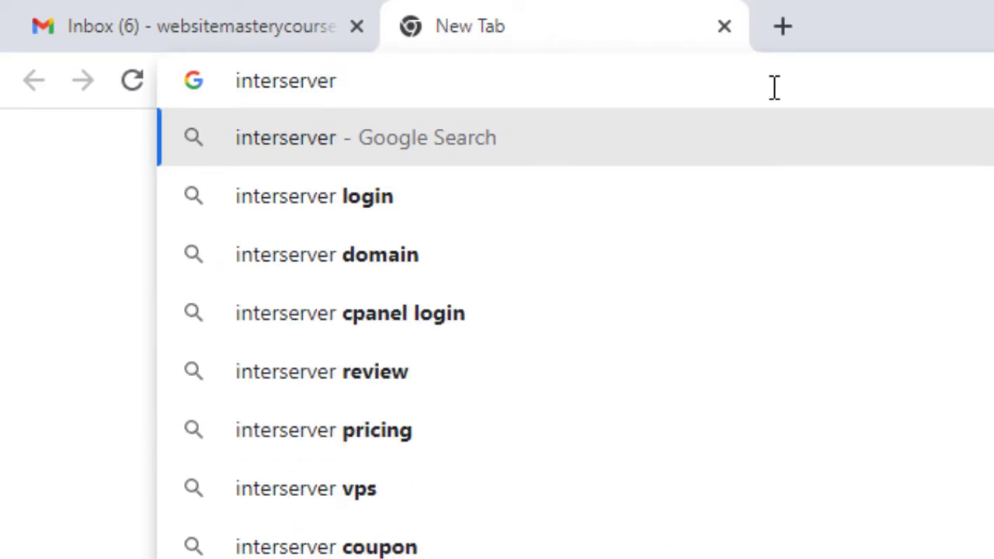
{"action": "type", "text": ".net"}
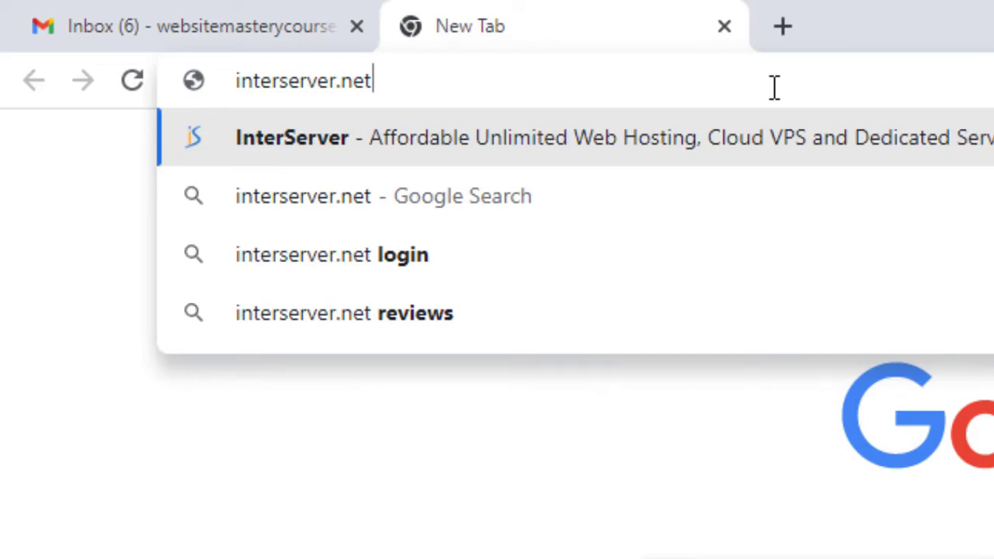
{"action": "key", "text": "Return"}
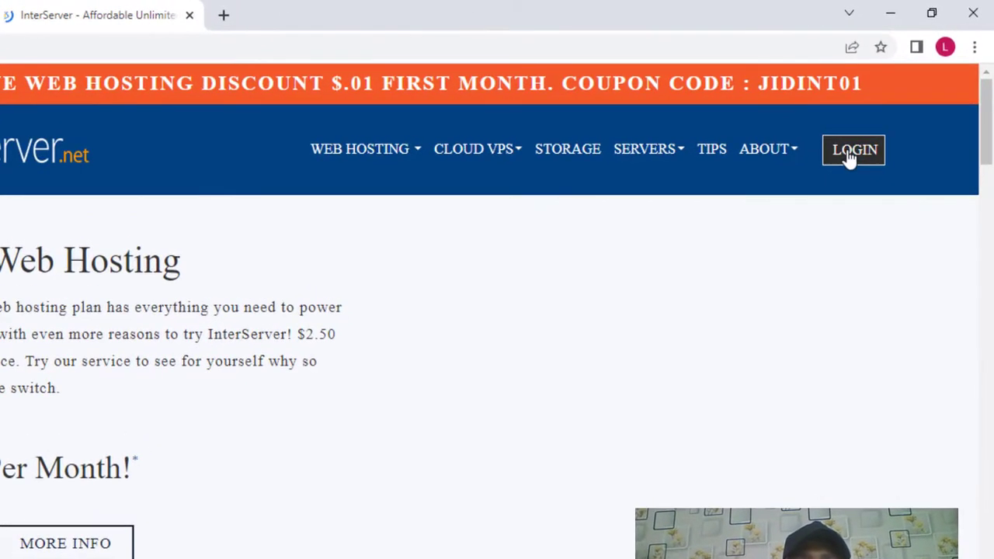
Open the InterServer login page and fill in the account e-mail and password.
{"action": "left_click", "coordinate": [855, 156]}
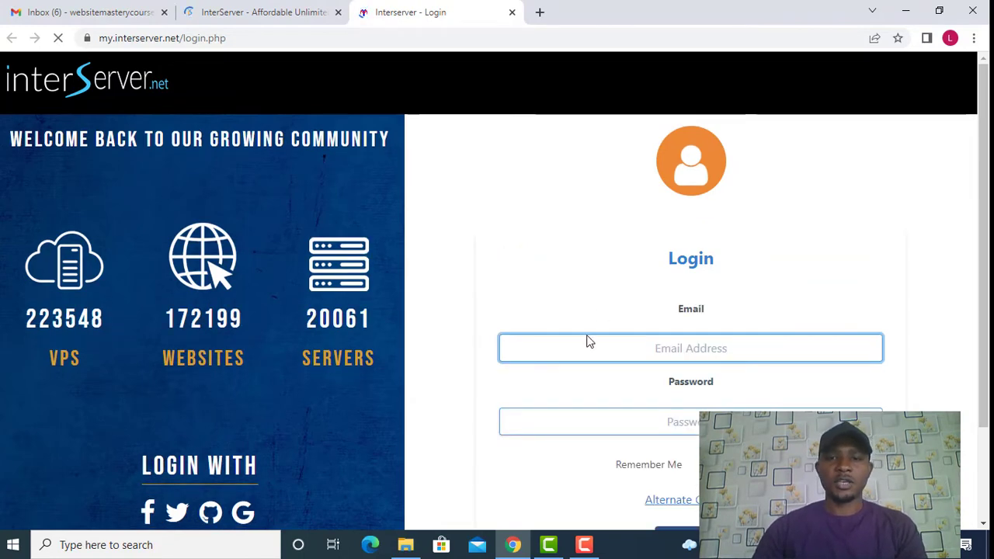
{"action": "left_click", "coordinate": [566, 280]}
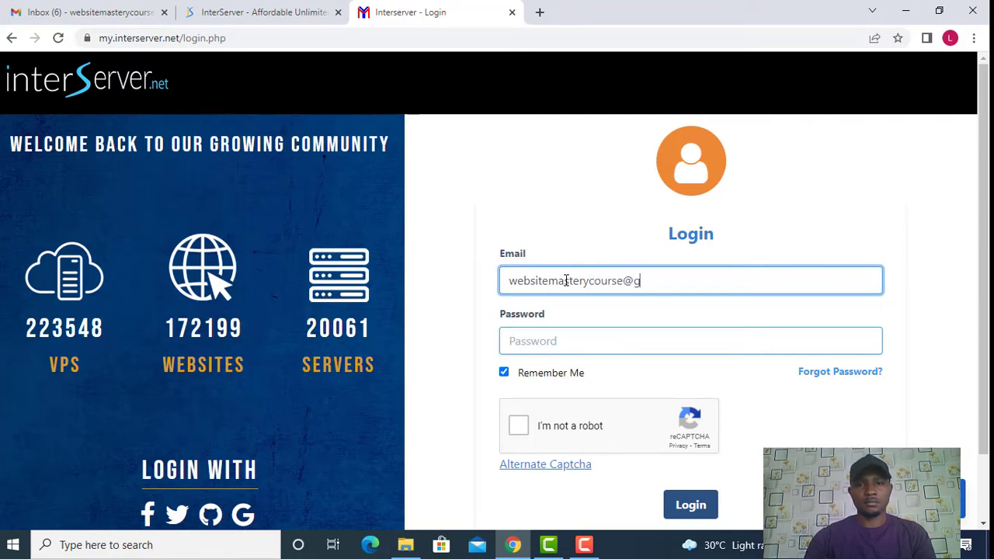
{"action": "key", "text": "Tab"}
{"action": "type", "text": "•"}
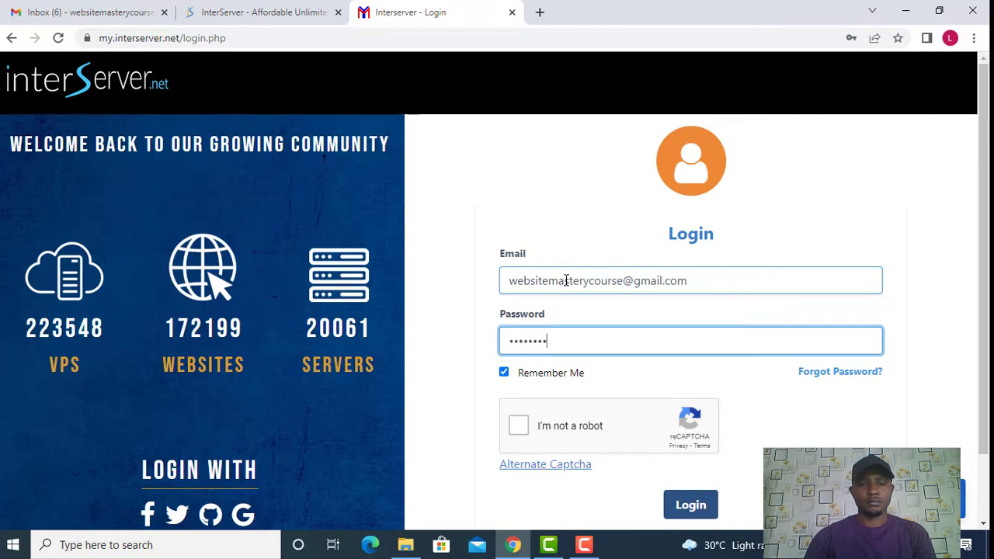
Start the reCAPTCHA check and mark the four traffic-light tiles.
{"action": "left_click", "coordinate": [526, 425]}
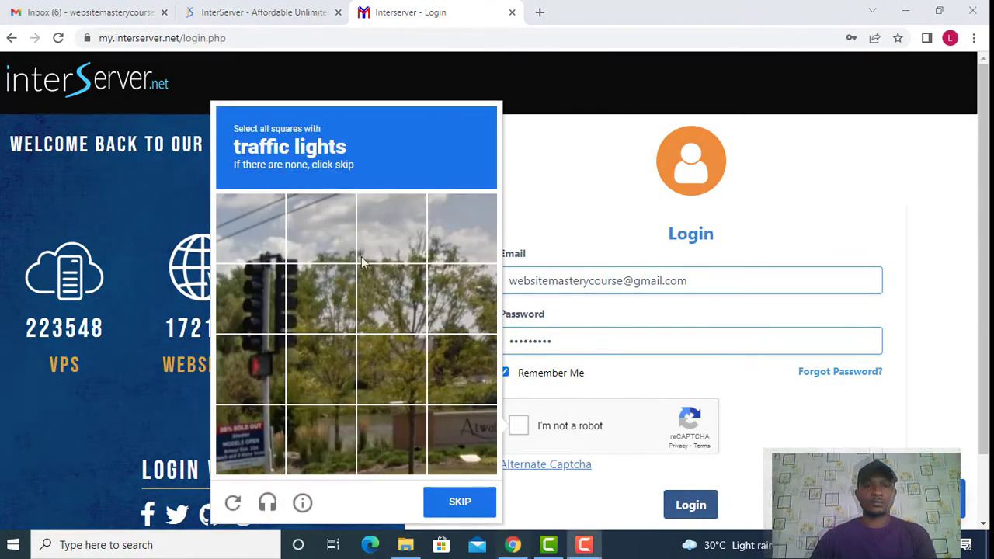
{"action": "left_click", "coordinate": [253, 295]}
{"action": "left_click", "coordinate": [296, 299]}
{"action": "left_click", "coordinate": [295, 359]}
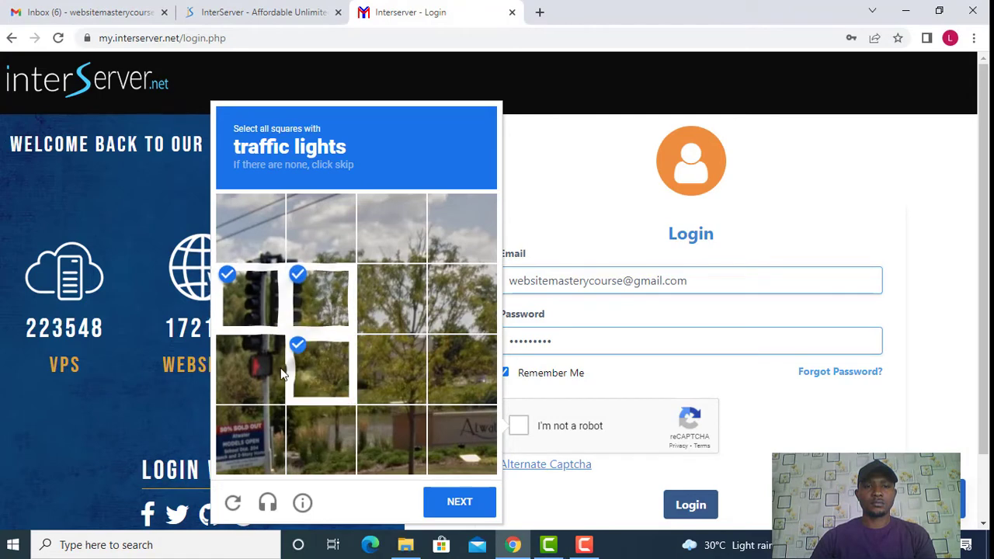
{"action": "left_click", "coordinate": [243, 366]}
Submit the captcha, skip the bicycles challenge, and submit the login.
{"action": "left_click", "coordinate": [442, 501]}
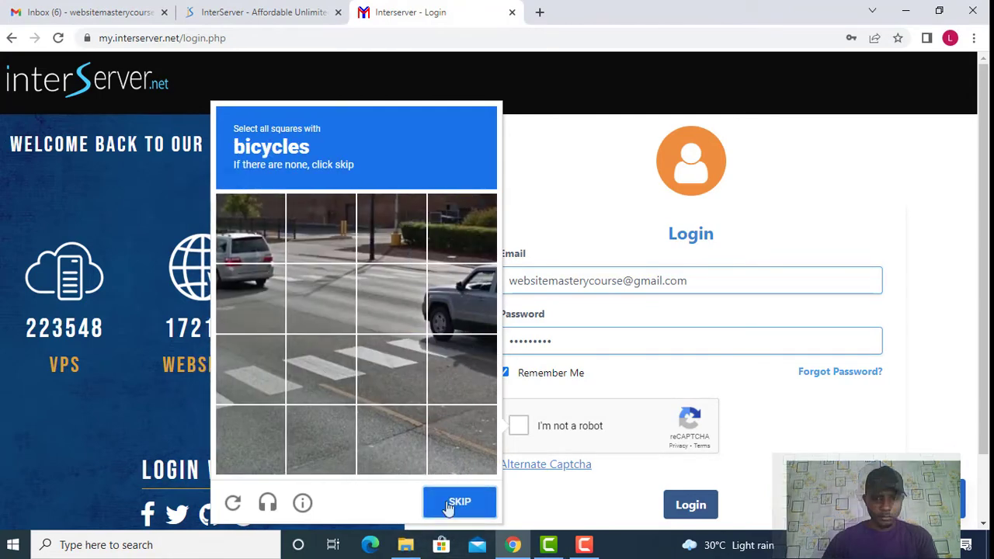
{"action": "left_click", "coordinate": [456, 505]}
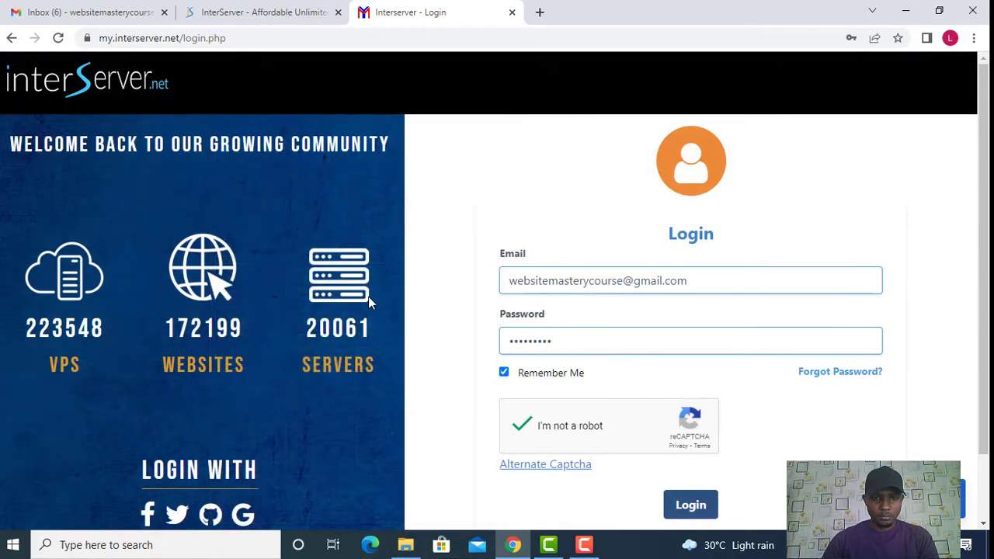
{"action": "left_click", "coordinate": [679, 506]}
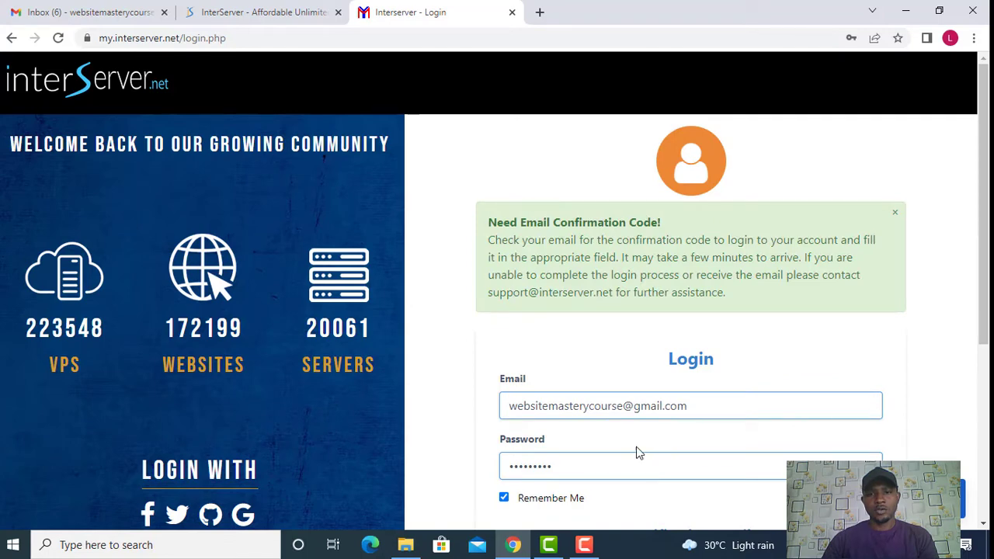
{"action": "scroll", "coordinate": [656, 454], "scroll_direction": "down", "scroll_amount": 1}
{"action": "scroll", "coordinate": [650, 452], "scroll_direction": "up", "scroll_amount": 1}
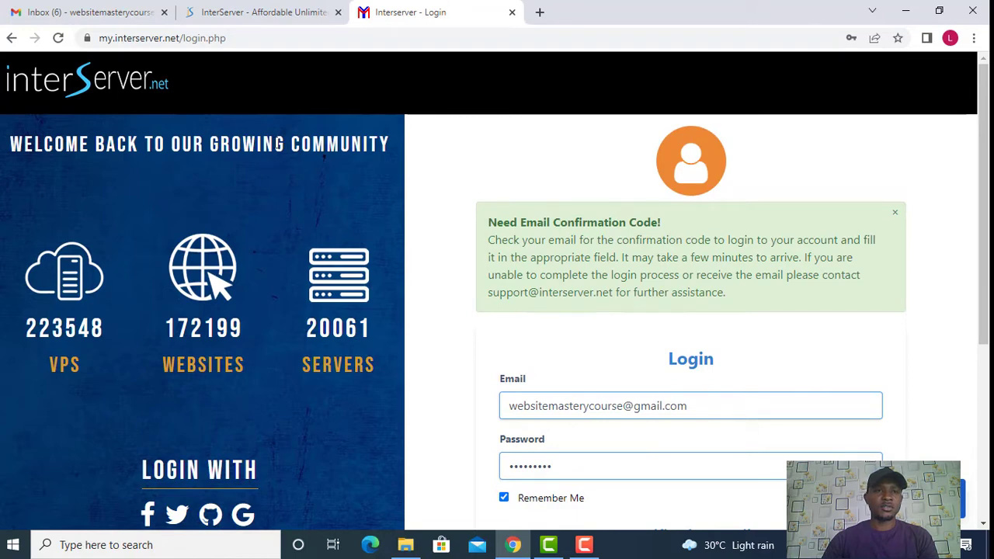
Open the new Account Login Code email in the Gmail inbox.
{"action": "left_click", "coordinate": [122, 16]}
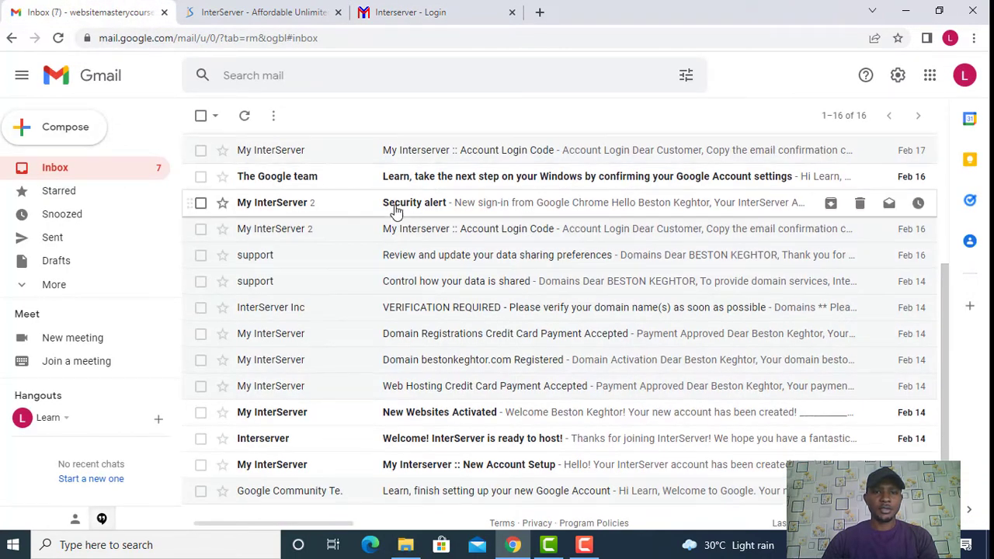
{"action": "scroll", "coordinate": [451, 229], "scroll_direction": "up", "scroll_amount": 3}
{"action": "left_click", "coordinate": [494, 312]}
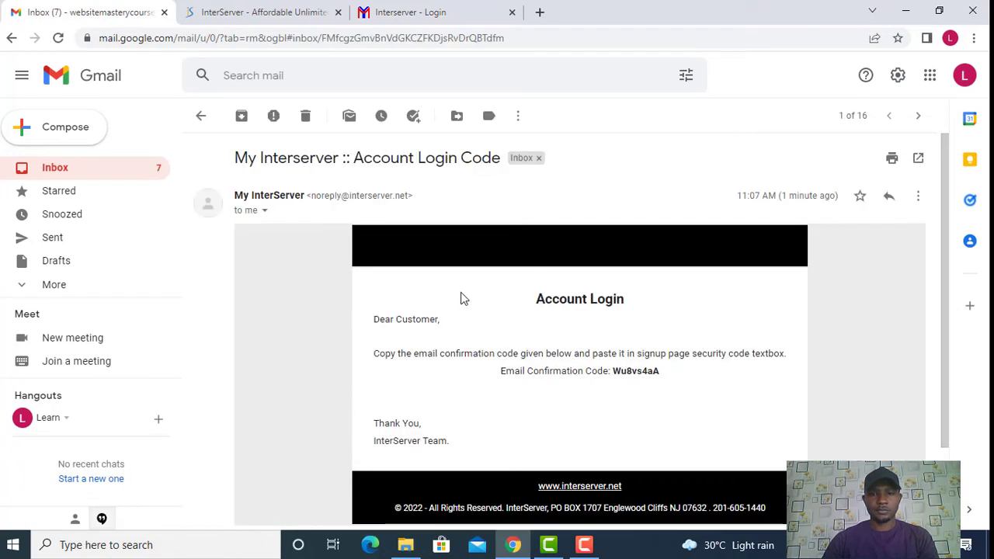
Copy the confirmation code from the email and return to the InterServer login tab.
{"action": "double_click", "coordinate": [658, 372]}
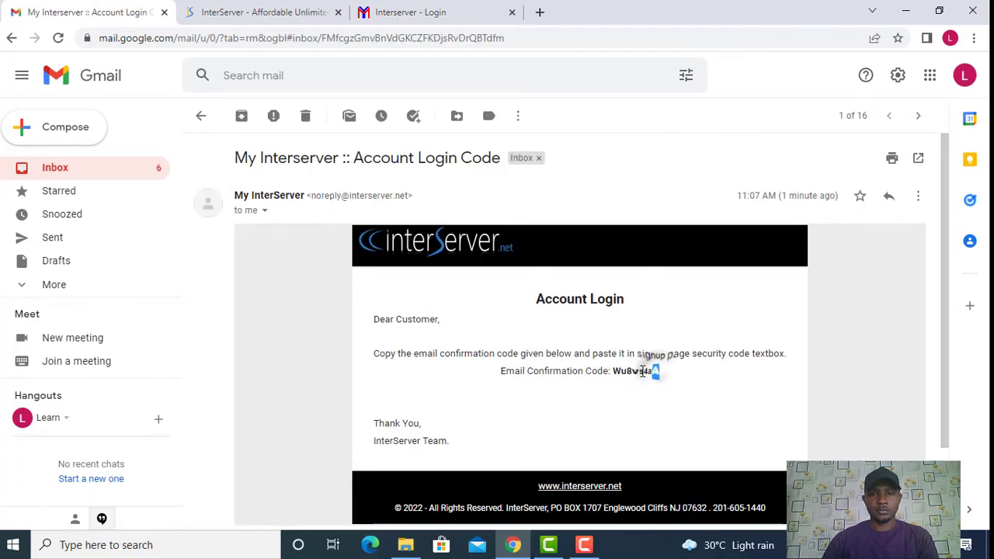
{"action": "left_click", "coordinate": [617, 372]}
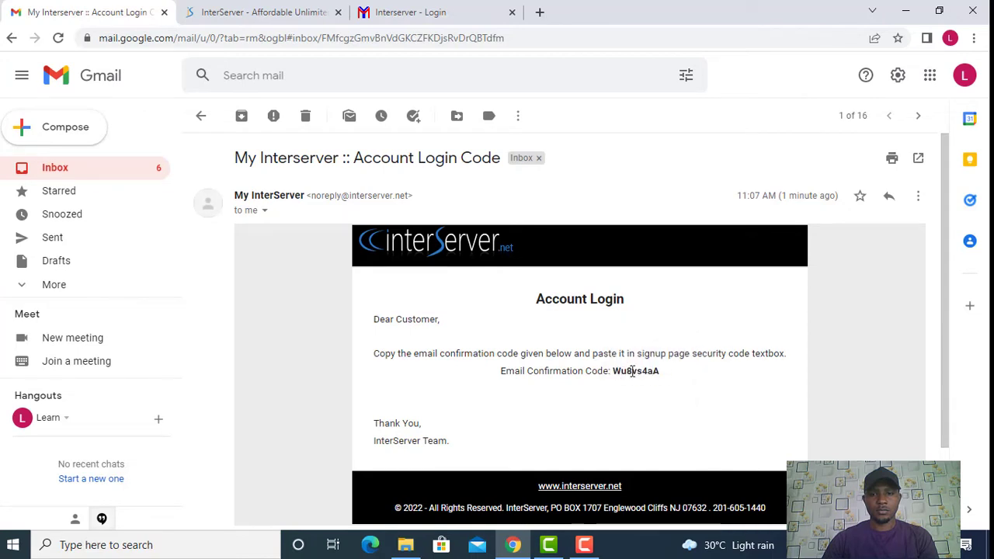
{"action": "right_click", "coordinate": [616, 378]}
{"action": "left_click", "coordinate": [665, 379]}
{"action": "left_click_drag", "start_coordinate": [660, 372], "coordinate": [614, 373]}
{"action": "key", "text": "ctrl+c"}
{"action": "right_click", "coordinate": [625, 374]}
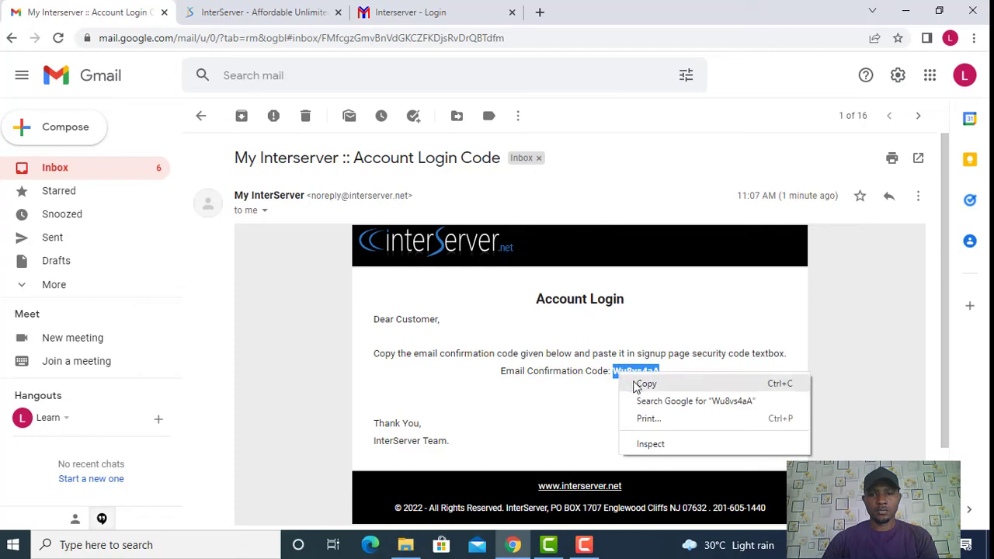
{"action": "left_click", "coordinate": [636, 381]}
{"action": "left_click", "coordinate": [410, 12]}
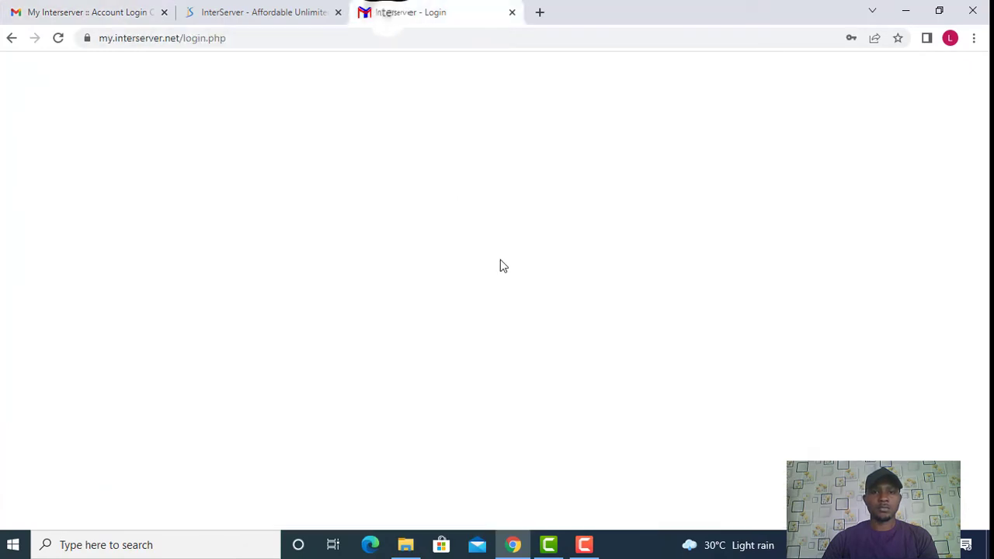
Paste the emailed code into the Security Code field and log in.
{"action": "scroll", "coordinate": [563, 419], "scroll_direction": "down", "scroll_amount": 3}
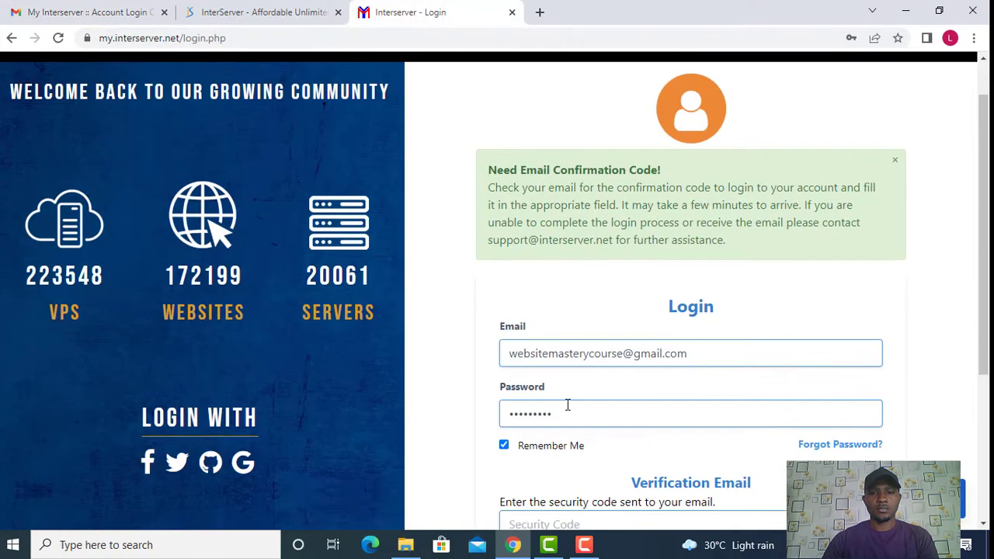
{"action": "left_click", "coordinate": [559, 358]}
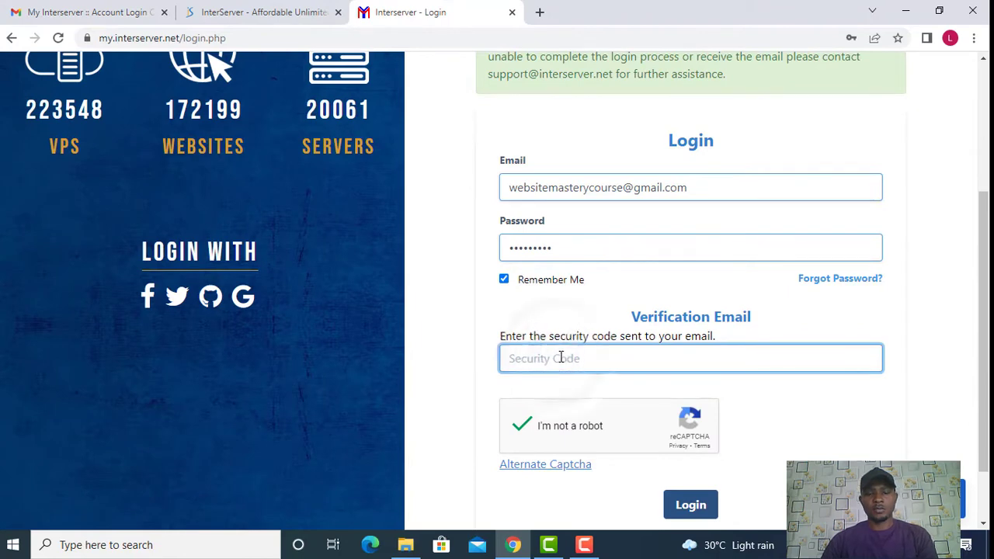
{"action": "key", "text": "ctrl+v"}
{"action": "left_click", "coordinate": [692, 504]}
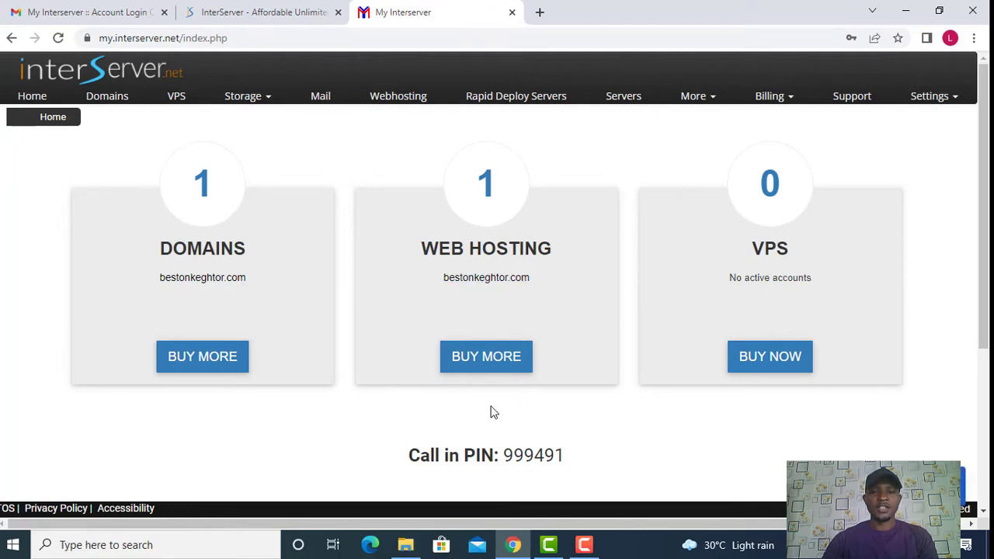
Go to Webhosting and open the details of the active bestonkeghtor.com hosting account.
{"action": "scroll", "coordinate": [482, 429], "scroll_direction": "down", "scroll_amount": 3}
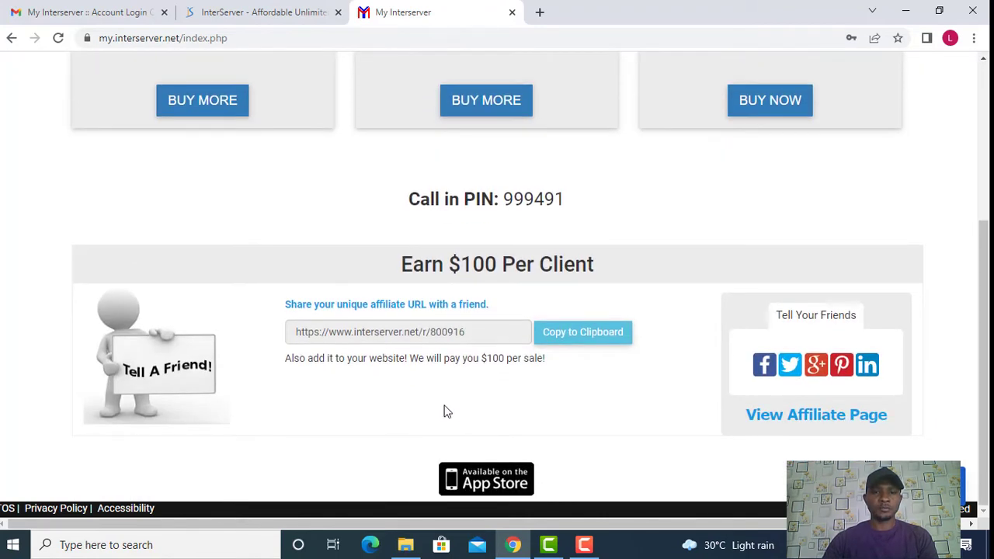
{"action": "scroll", "coordinate": [464, 258], "scroll_direction": "up", "scroll_amount": 3}
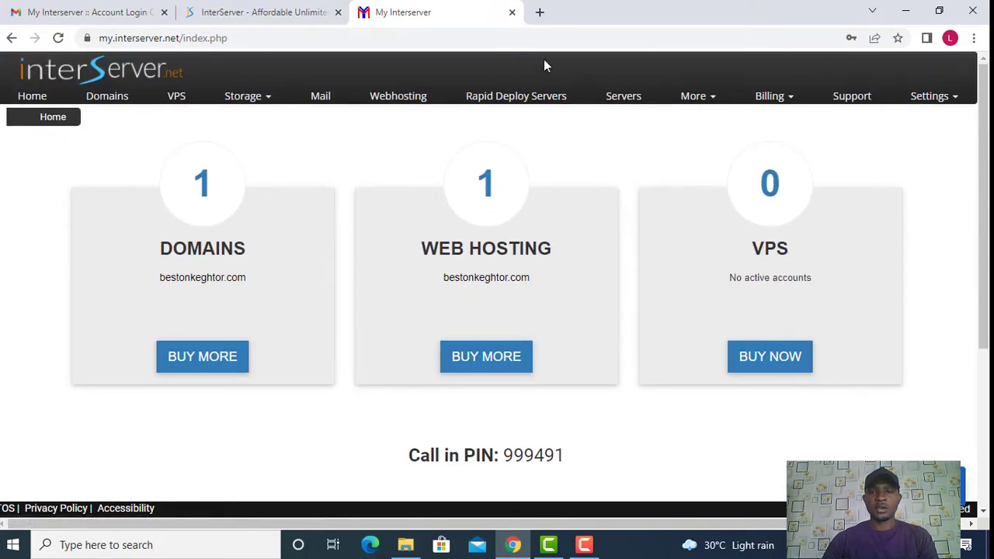
{"action": "left_click", "coordinate": [400, 102]}
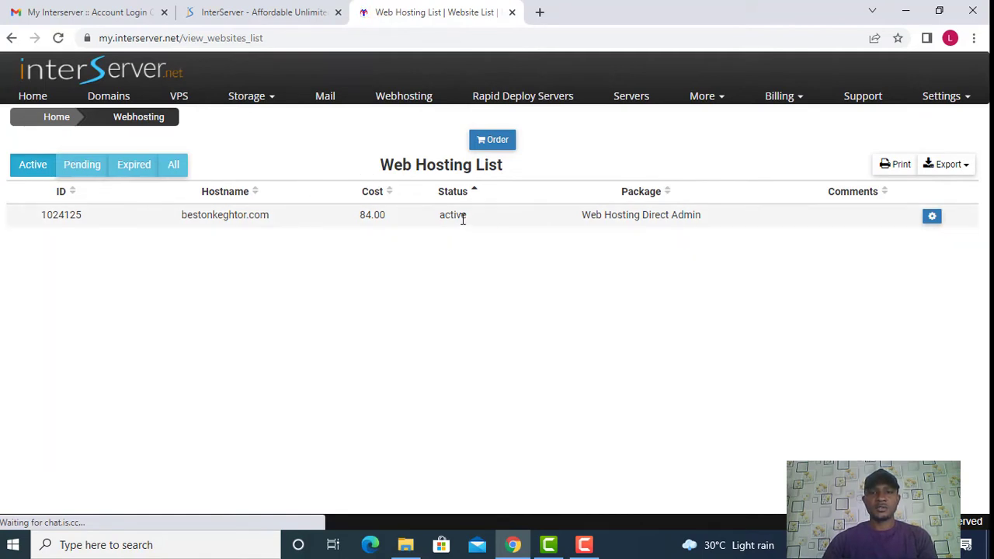
{"action": "left_click_drag", "start_coordinate": [468, 222], "coordinate": [443, 219]}
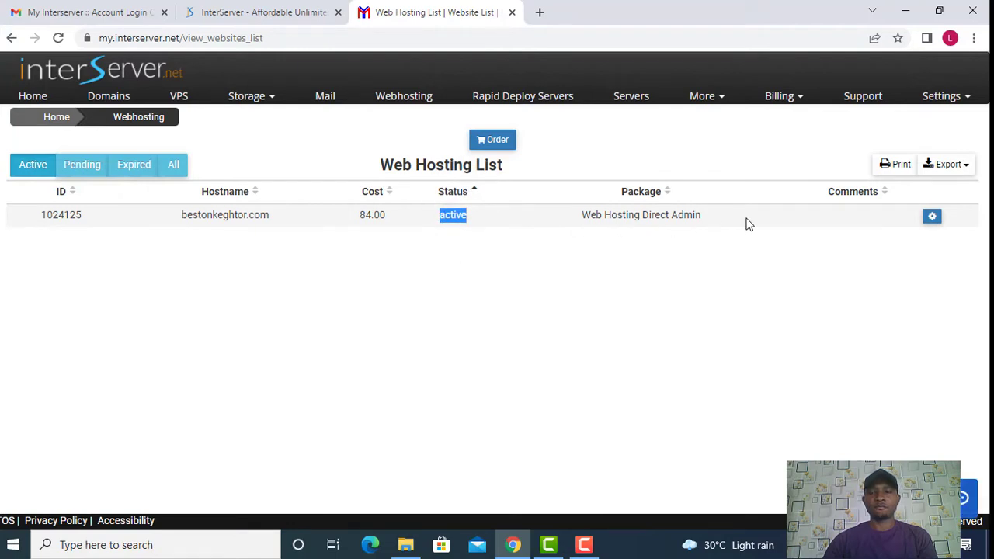
{"action": "left_click", "coordinate": [932, 220]}
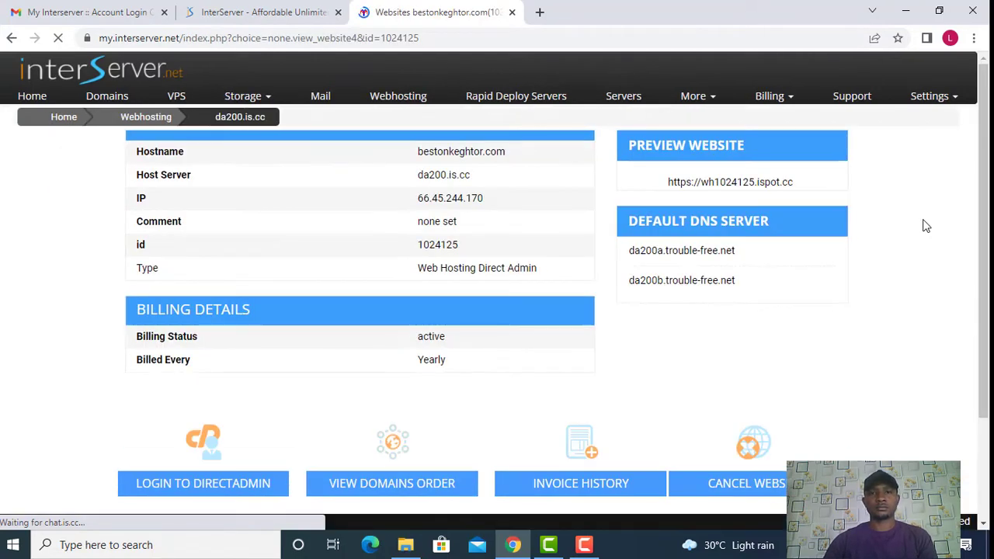
Launch the DirectAdmin login page at da200.is.cc:2222 from the hosting details.
{"action": "scroll", "coordinate": [482, 264], "scroll_direction": "down", "scroll_amount": 3}
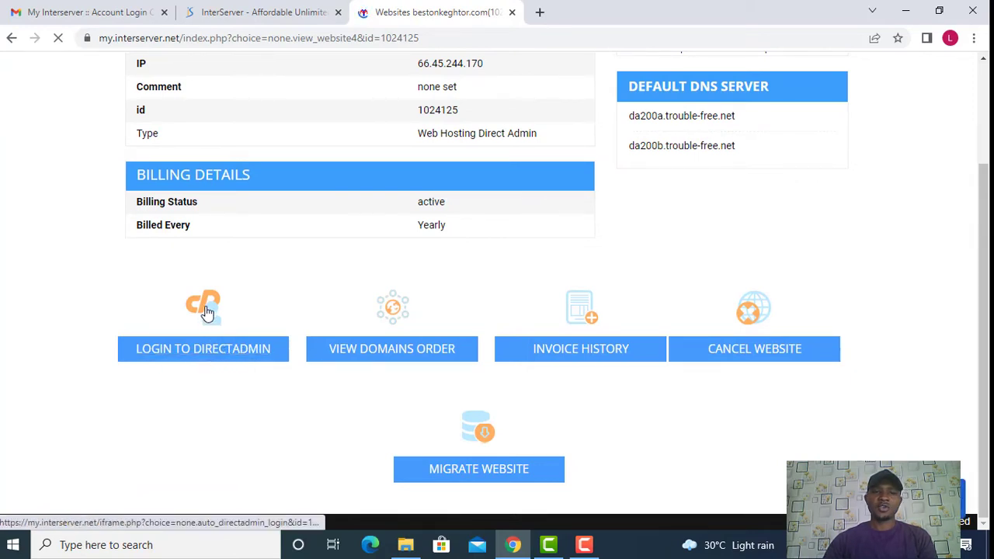
{"action": "left_click", "coordinate": [216, 354]}
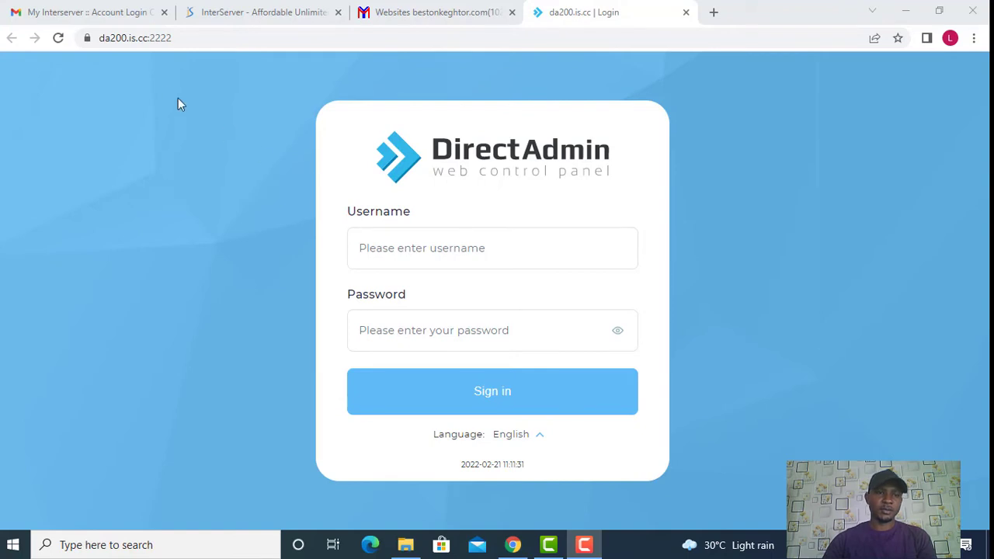
Open the New Websites Activated email in Gmail and copy the hosting username.
{"action": "left_click", "coordinate": [111, 12]}
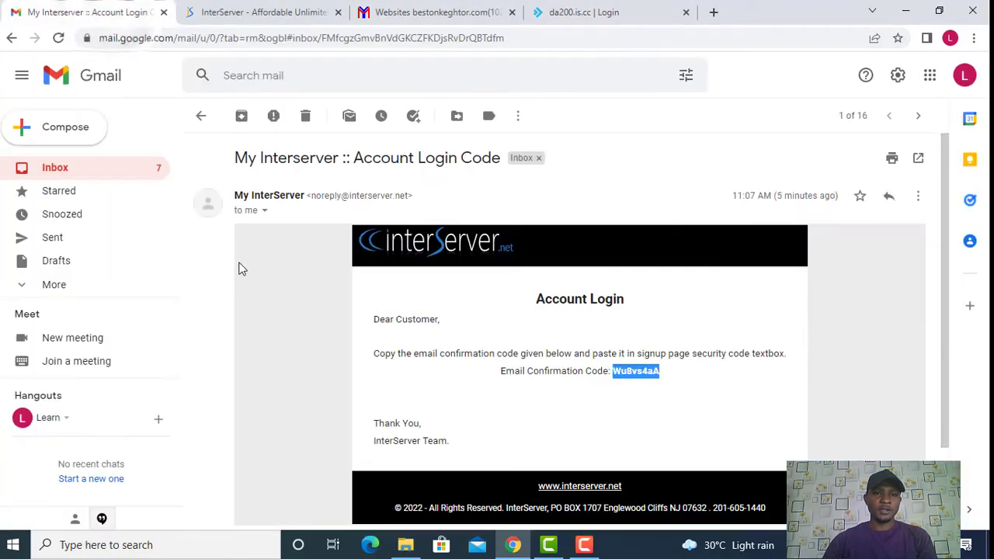
{"action": "left_click", "coordinate": [89, 170]}
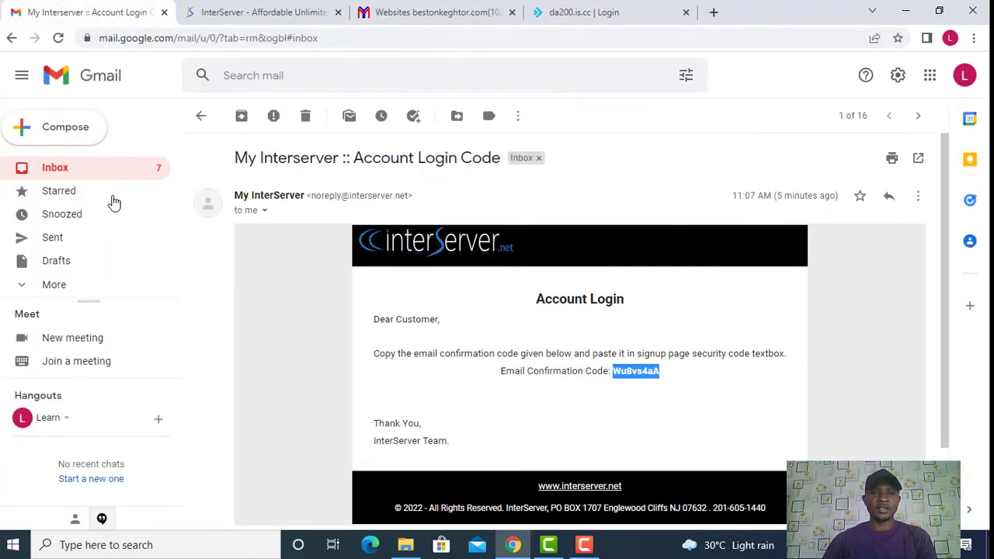
{"action": "scroll", "coordinate": [346, 333], "scroll_direction": "down", "scroll_amount": 5}
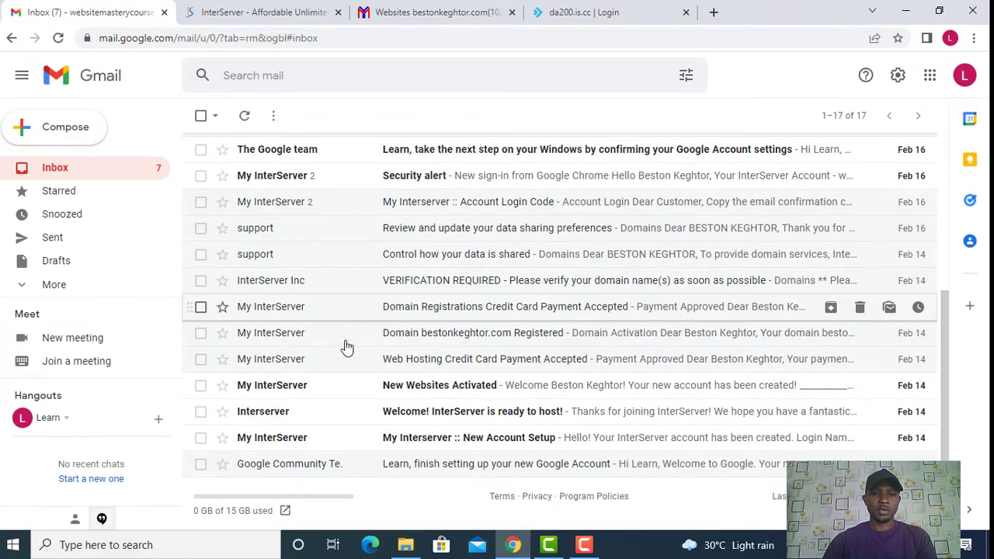
{"action": "left_click", "coordinate": [465, 388]}
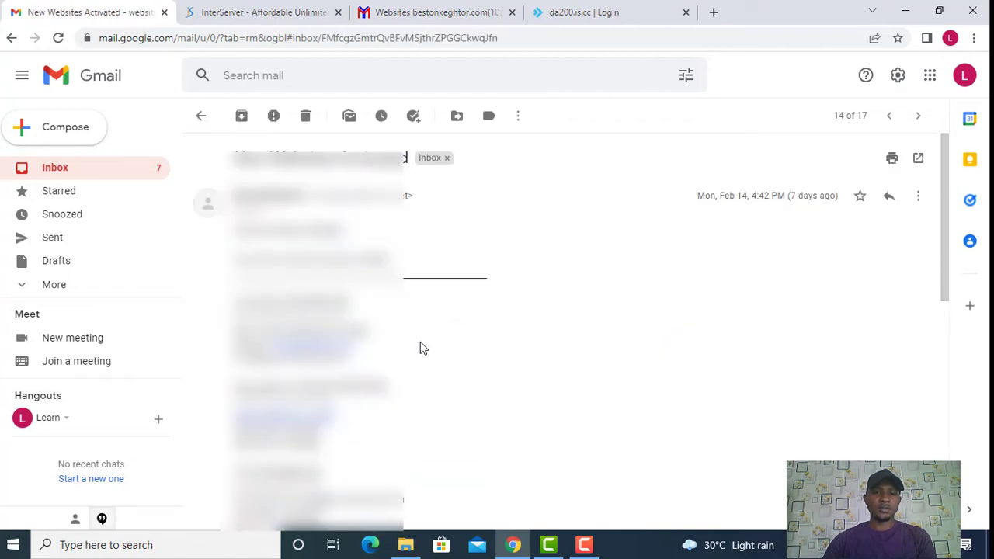
{"action": "scroll", "coordinate": [420, 345], "scroll_direction": "down", "scroll_amount": 2}
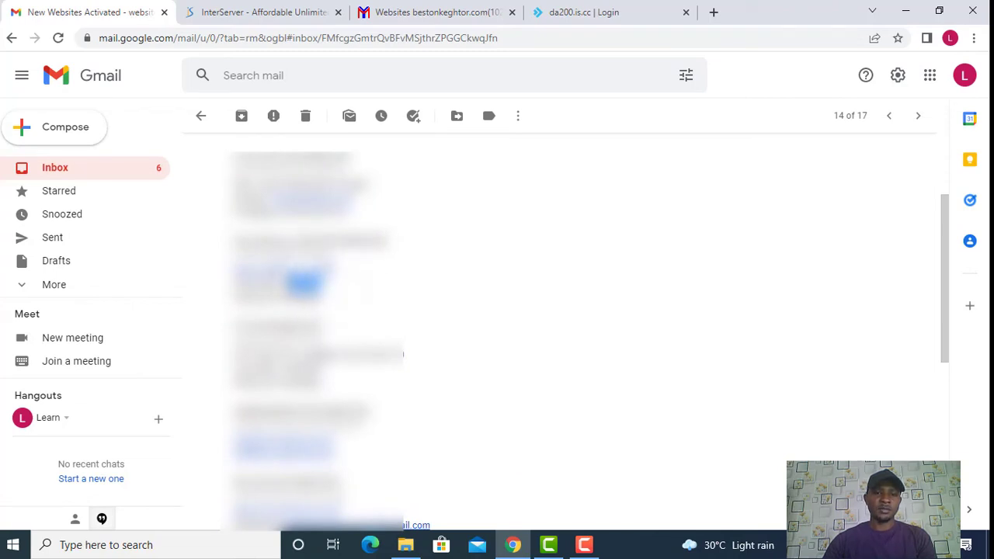
{"action": "right_click", "coordinate": [319, 285]}
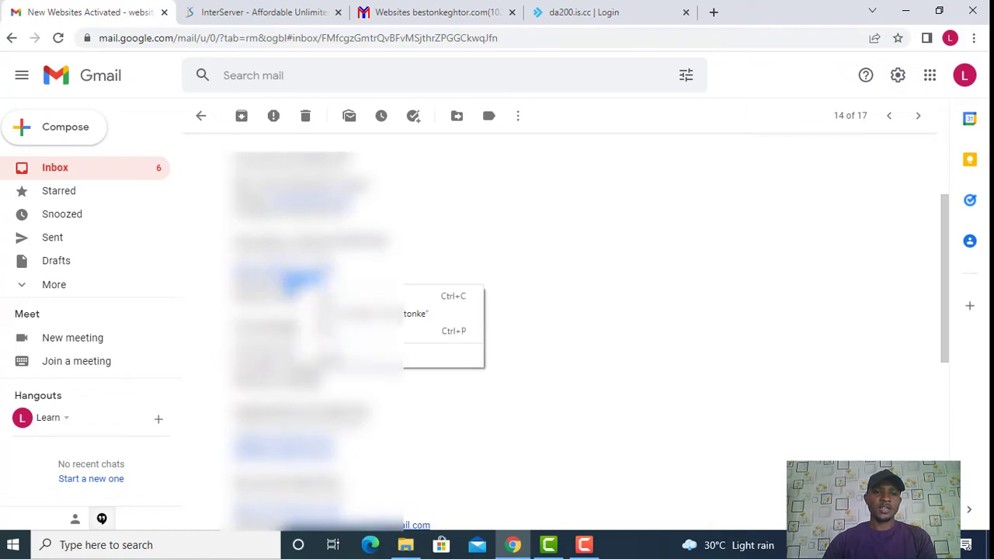
{"action": "left_click", "coordinate": [323, 297]}
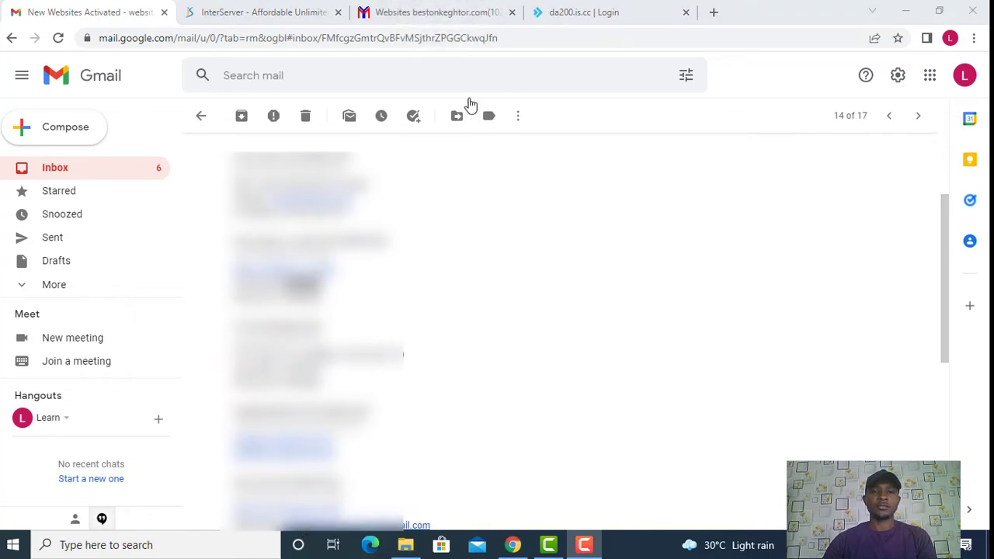
Enter the hosting username on the DirectAdmin login page, then return to the email for the password.
{"action": "left_click", "coordinate": [559, 12]}
{"action": "left_click", "coordinate": [461, 254]}
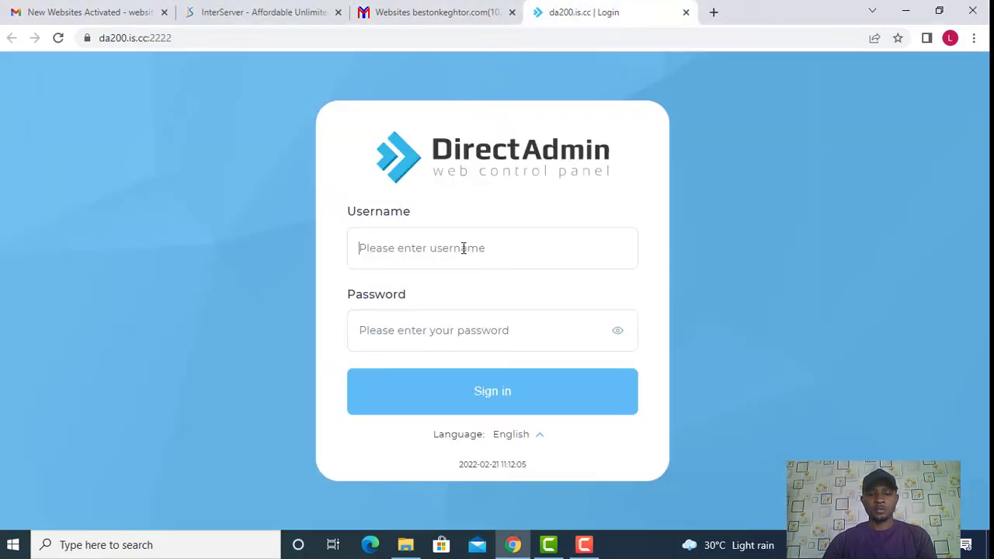
{"action": "type", "text": "bestonke"}
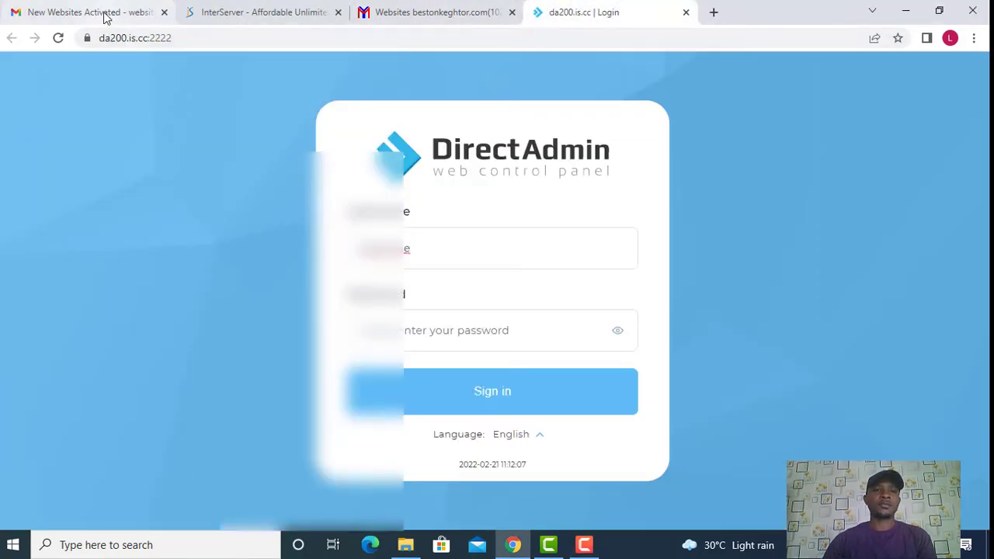
{"action": "left_click", "coordinate": [104, 13]}
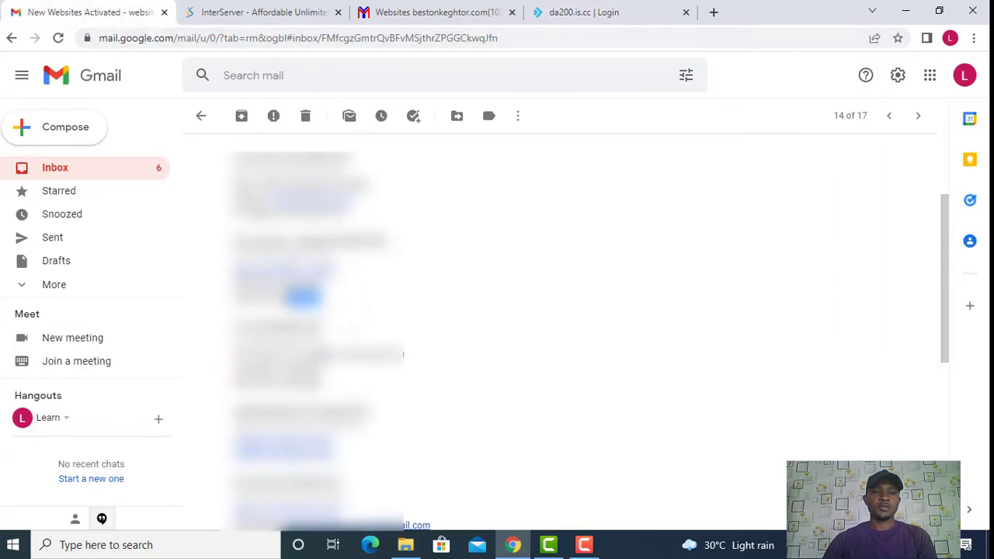
{"action": "right_click", "coordinate": [304, 302]}
Copy the hosting password, paste it into DirectAdmin's Password field, and sign in.
{"action": "left_click", "coordinate": [435, 311]}
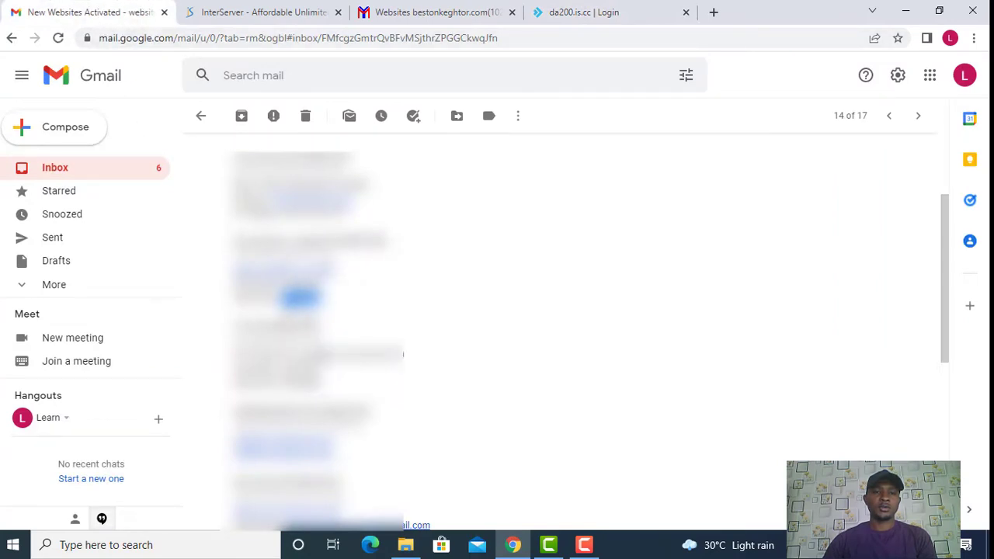
{"action": "left_click", "coordinate": [582, 12]}
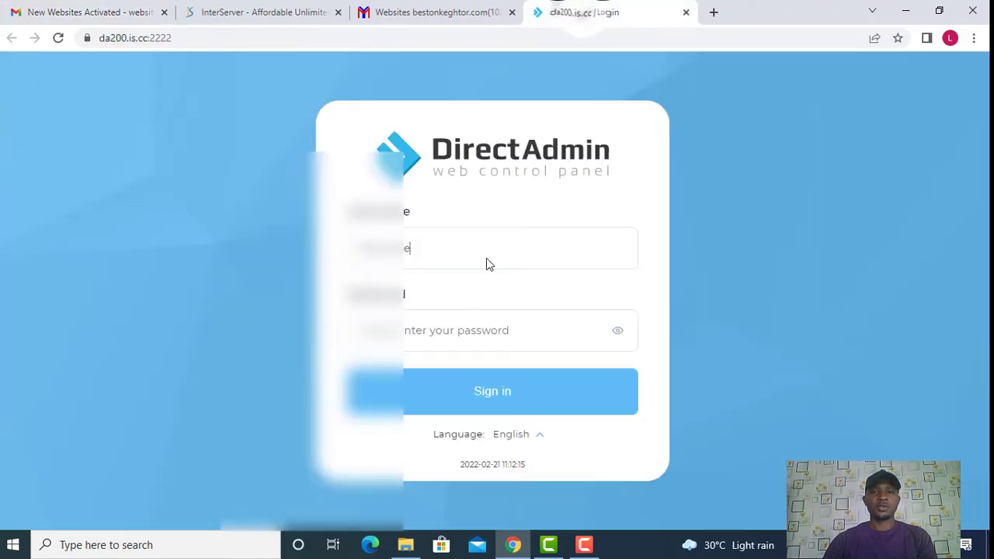
{"action": "left_click", "coordinate": [423, 333]}
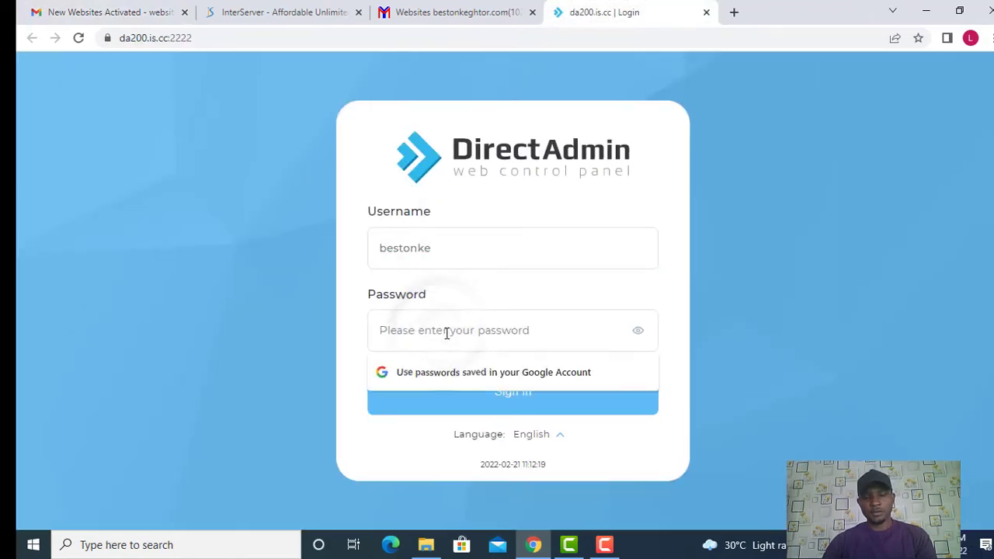
{"action": "key", "text": "ctrl+v"}
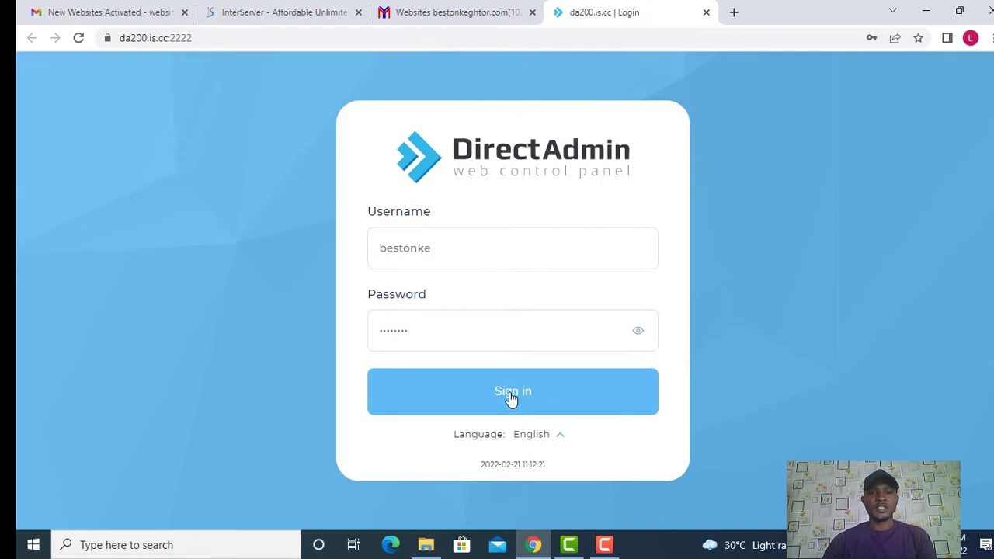
{"action": "left_click", "coordinate": [511, 396]}
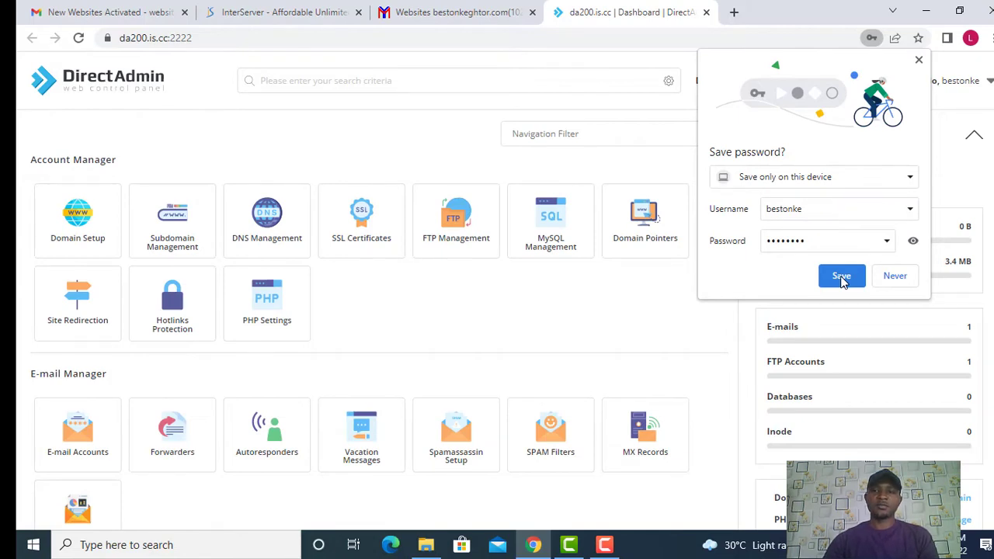
Save the DirectAdmin login password in Chrome's password prompt.
{"action": "left_click", "coordinate": [842, 278]}
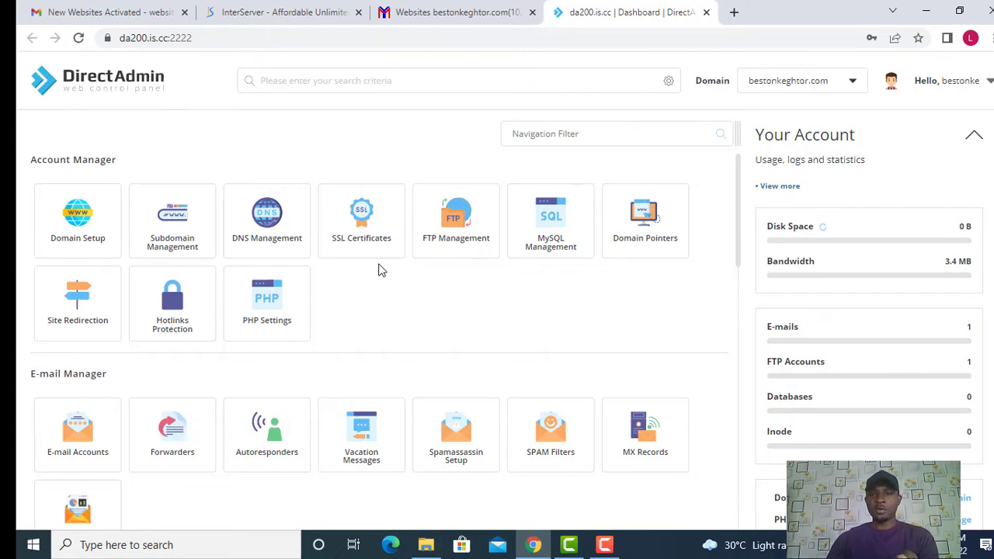
Scroll the DirectAdmin dashboard down to the Softaculous Apps Installer section listing WordPress.
{"action": "scroll", "coordinate": [381, 282], "scroll_direction": "down", "scroll_amount": 2}
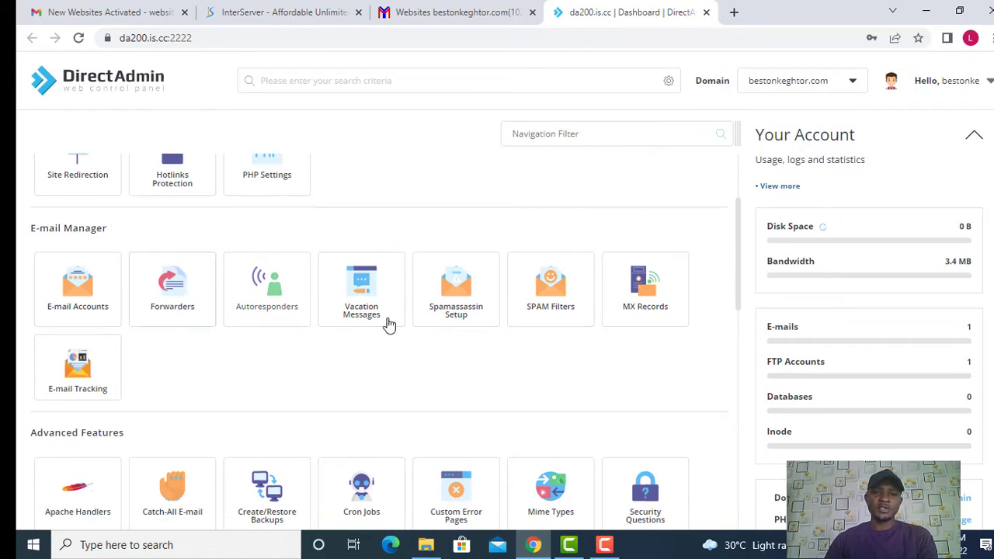
{"action": "scroll", "coordinate": [184, 348], "scroll_direction": "down", "scroll_amount": 2}
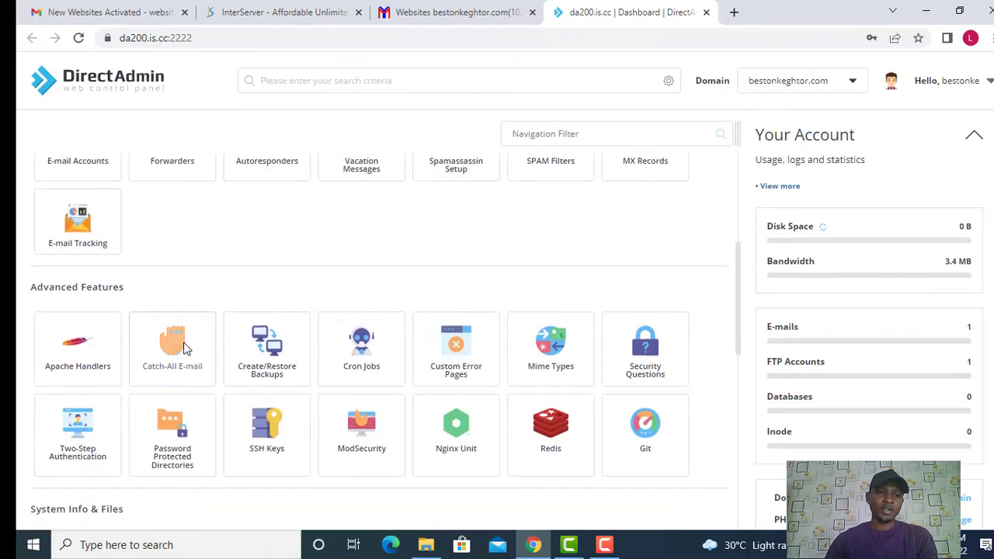
{"action": "scroll", "coordinate": [310, 288], "scroll_direction": "up", "scroll_amount": 2}
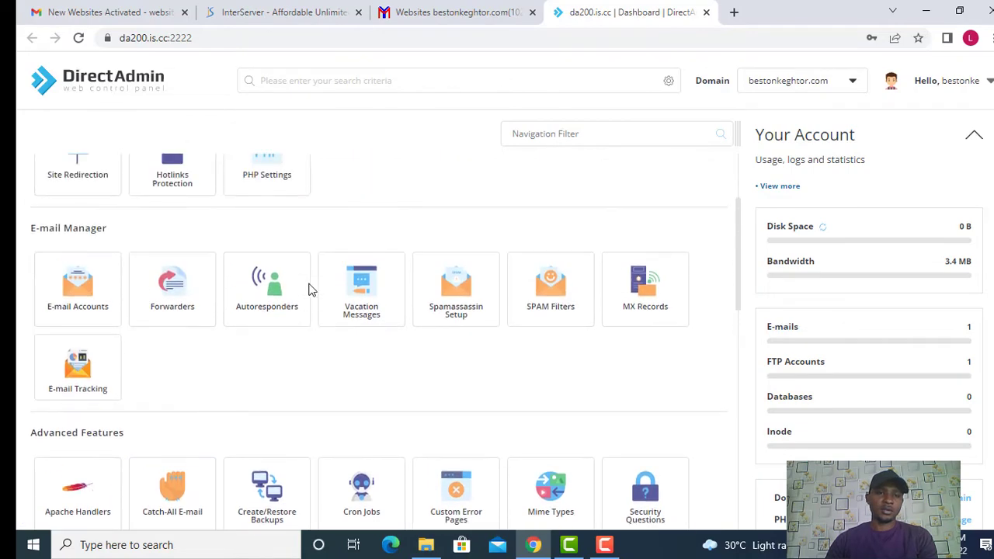
{"action": "scroll", "coordinate": [288, 358], "scroll_direction": "down", "scroll_amount": 3}
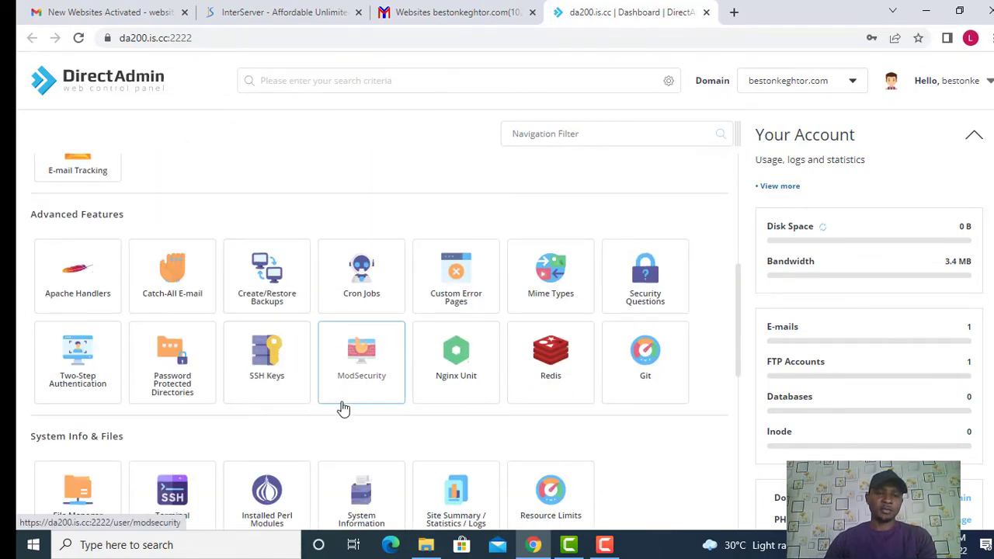
{"action": "scroll", "coordinate": [342, 405], "scroll_direction": "down", "scroll_amount": 3}
{"action": "scroll", "coordinate": [345, 398], "scroll_direction": "down", "scroll_amount": 1}
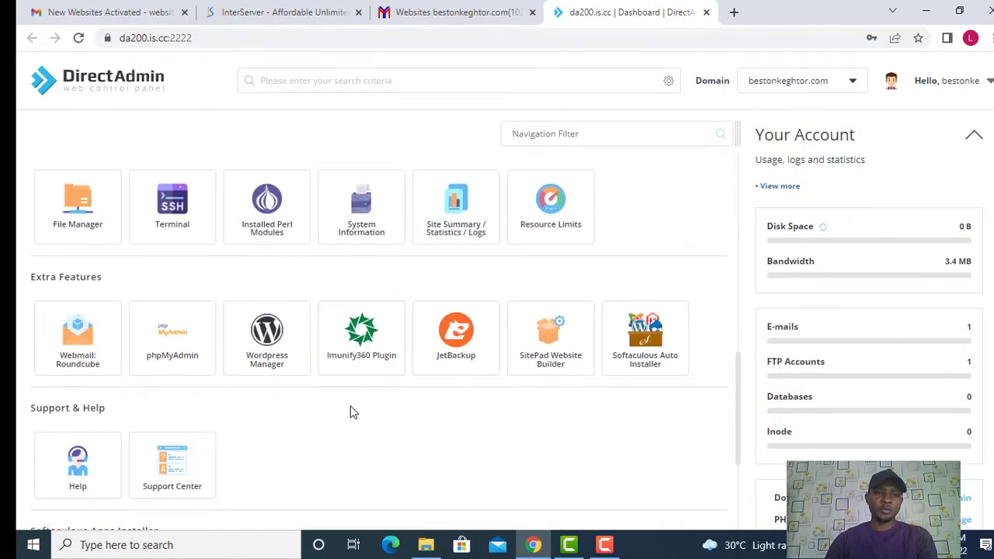
{"action": "scroll", "coordinate": [354, 411], "scroll_direction": "down", "scroll_amount": 2}
{"action": "scroll", "coordinate": [352, 413], "scroll_direction": "down", "scroll_amount": 1}
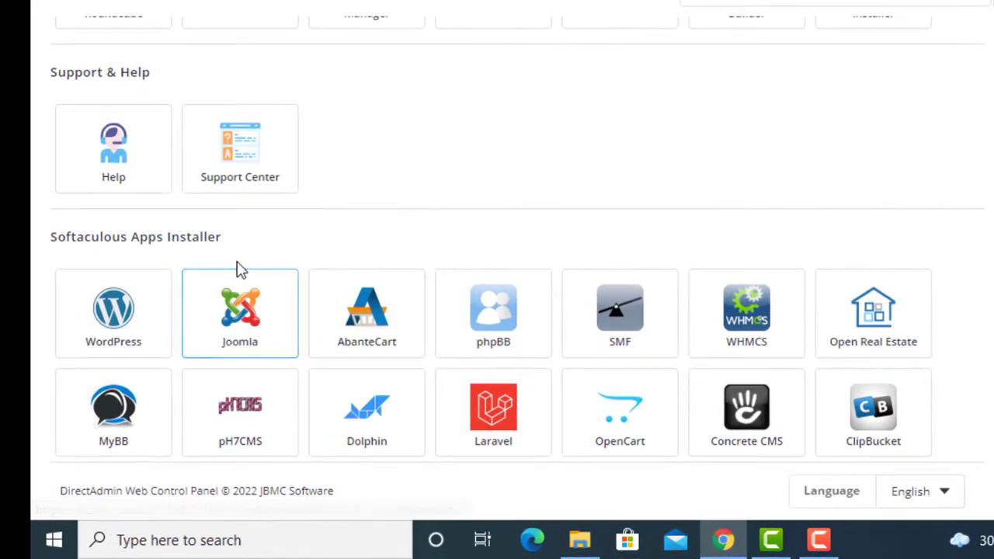
Open the WordPress tile to show its Softaculous page with versions 5.9 down to 4.9.19.
{"action": "left_click", "coordinate": [115, 320]}
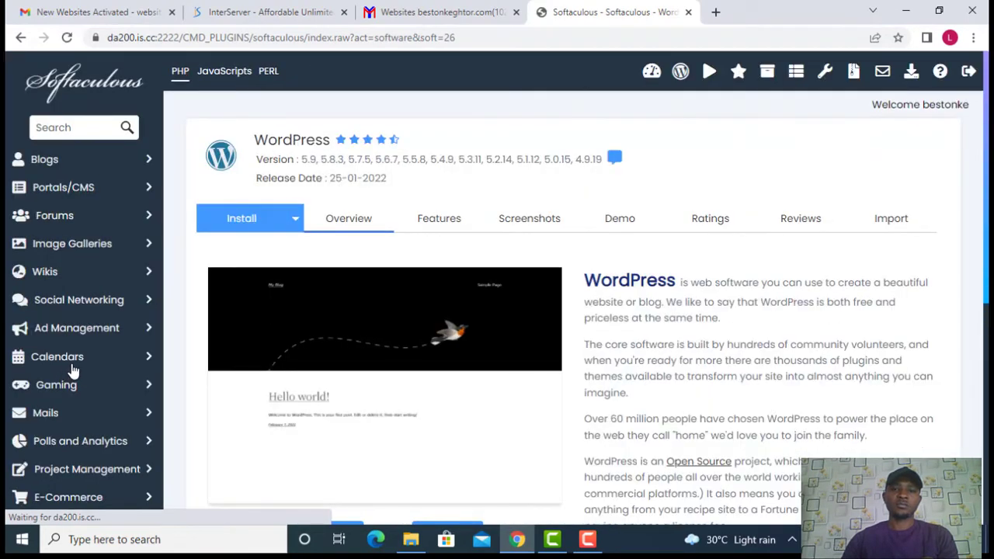
{"action": "scroll", "coordinate": [564, 355], "scroll_direction": "down", "scroll_amount": 1}
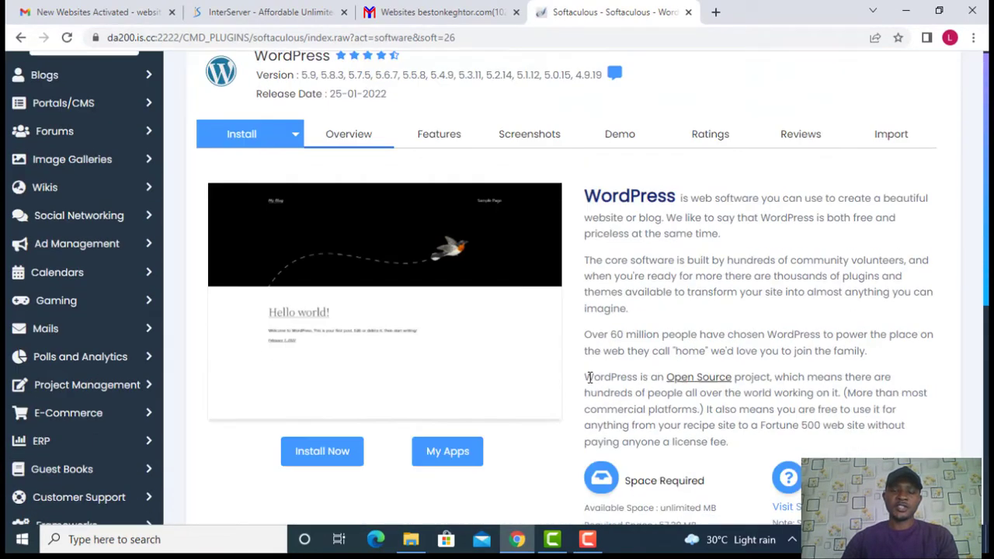
{"action": "scroll", "coordinate": [564, 311], "scroll_direction": "up", "scroll_amount": 1}
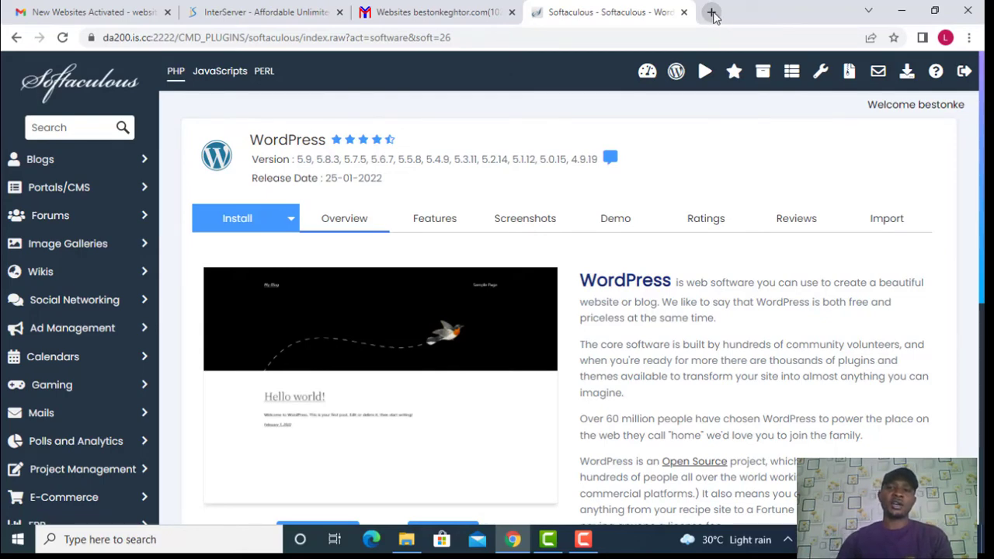
Load bestonkeghtor.com in a new tab, see its shared-IP placeholder, then return to Softaculous.
{"action": "left_click", "coordinate": [712, 12]}
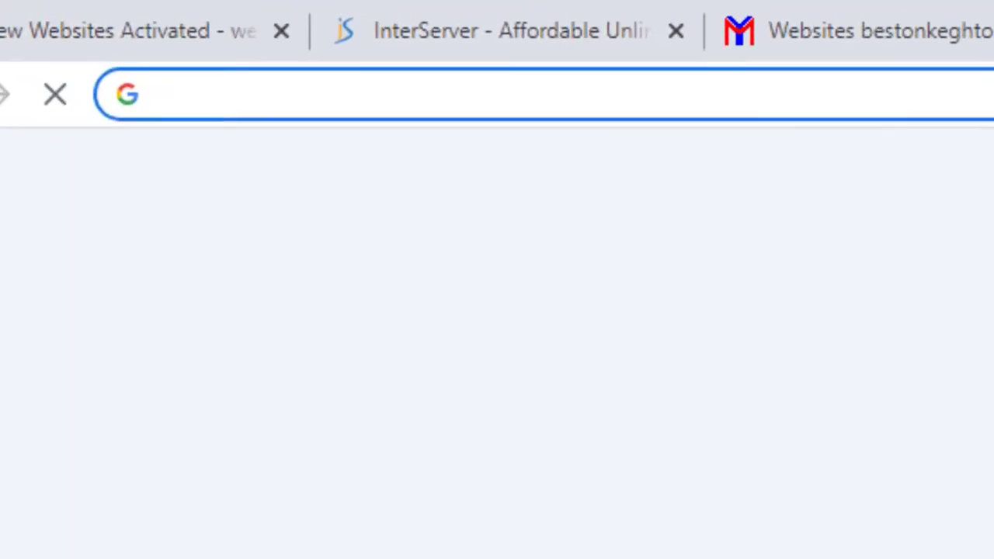
{"action": "left_click", "coordinate": [784, 37]}
{"action": "type", "text": "bes"}
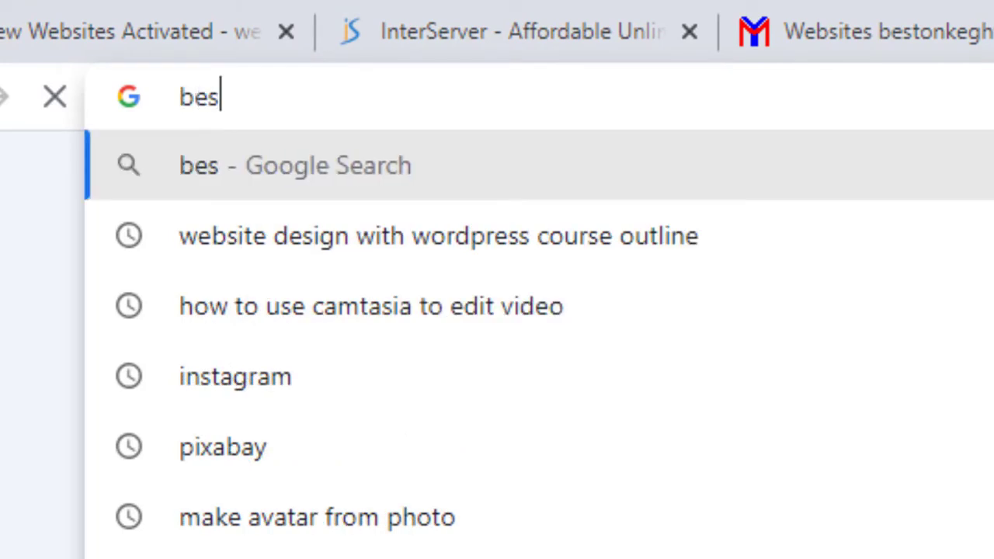
{"action": "type", "text": "tonkeghto"}
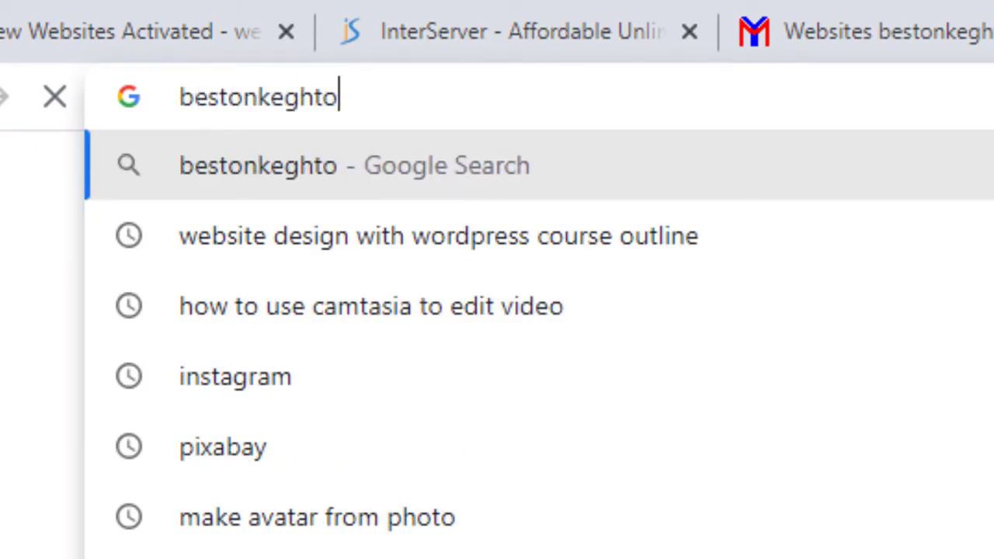
{"action": "type", "text": "r.com"}
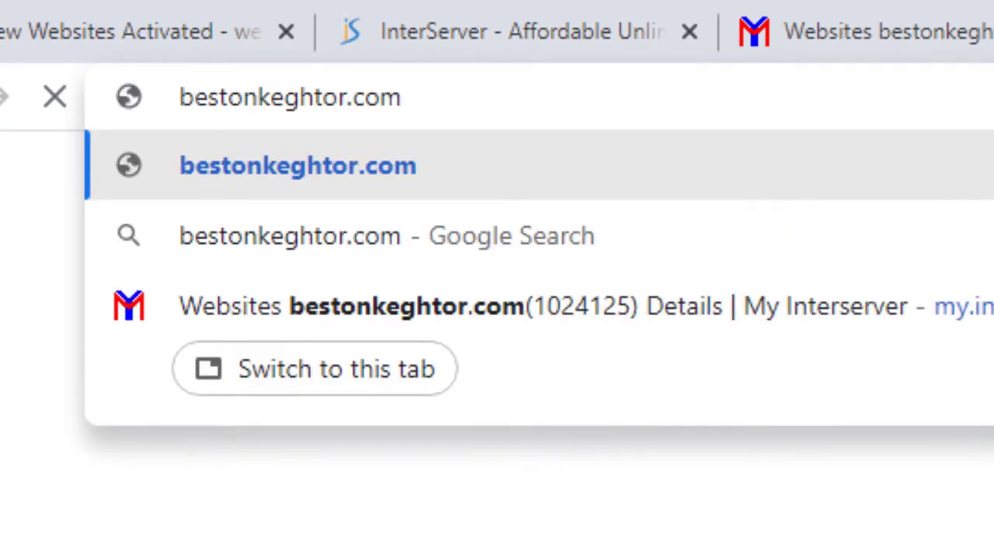
{"action": "key", "text": "Return"}
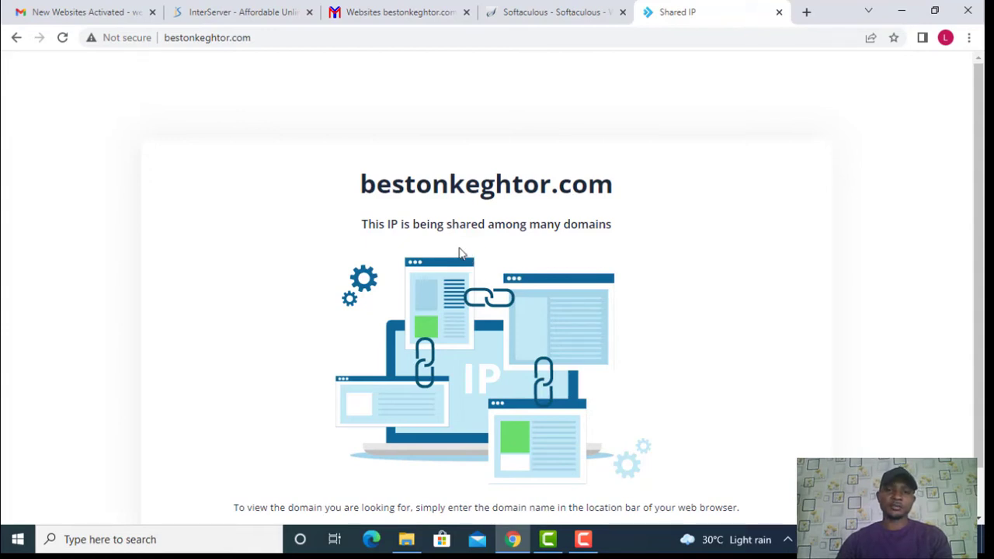
{"action": "left_click", "coordinate": [541, 13]}
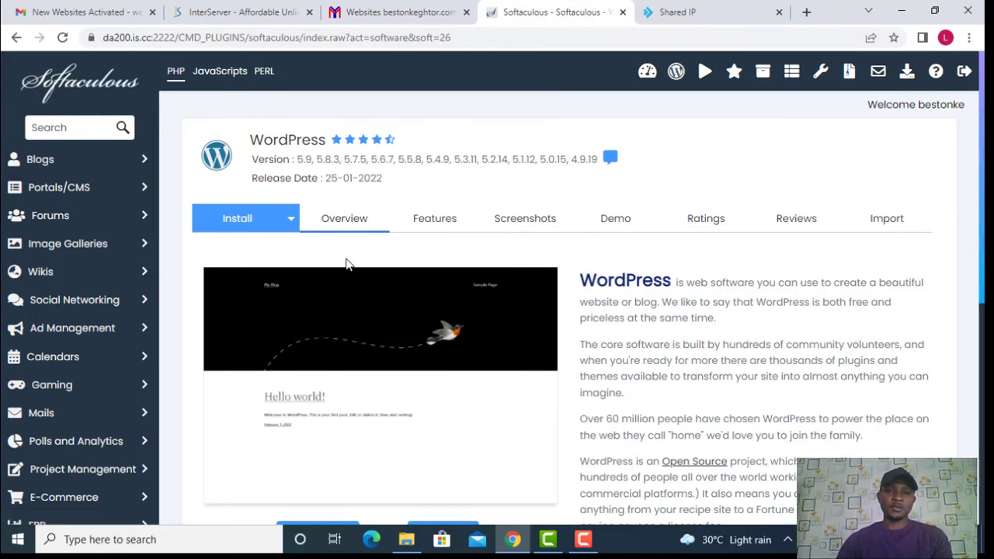
{"action": "scroll", "coordinate": [426, 301], "scroll_direction": "down", "scroll_amount": 1}
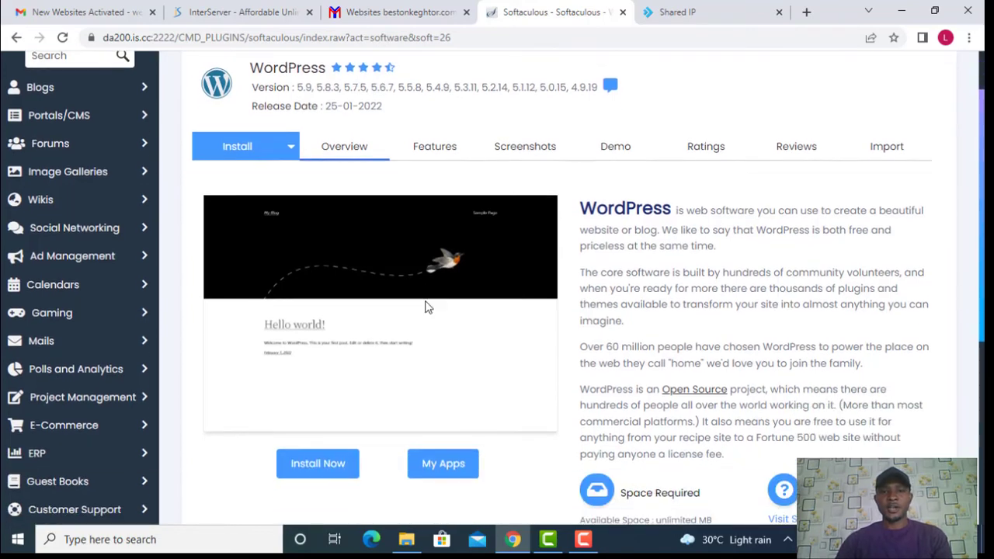
{"action": "scroll", "coordinate": [425, 306], "scroll_direction": "down", "scroll_amount": 1}
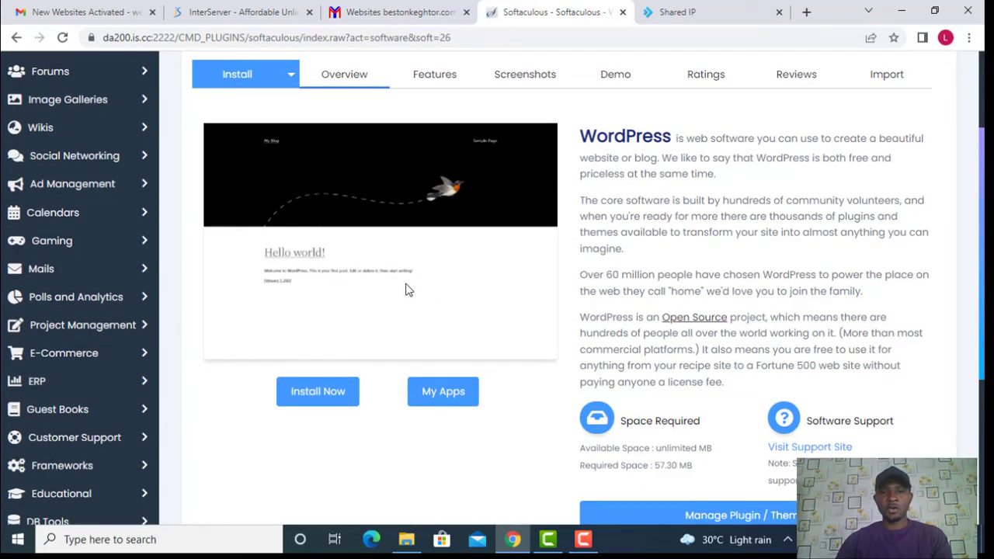
{"action": "scroll", "coordinate": [400, 284], "scroll_direction": "down", "scroll_amount": 2}
{"action": "scroll", "coordinate": [400, 282], "scroll_direction": "down", "scroll_amount": 2}
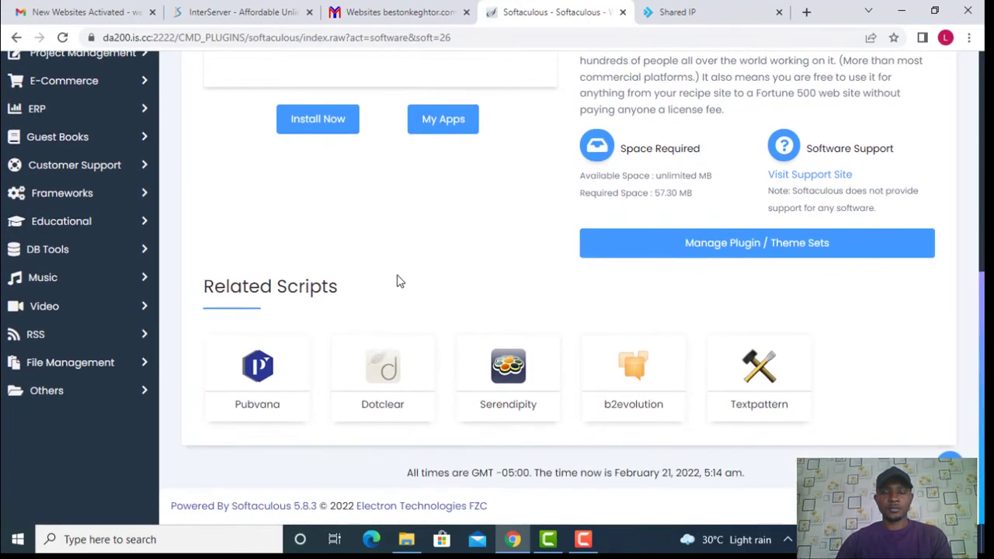
{"action": "scroll", "coordinate": [396, 282], "scroll_direction": "up", "scroll_amount": 5}
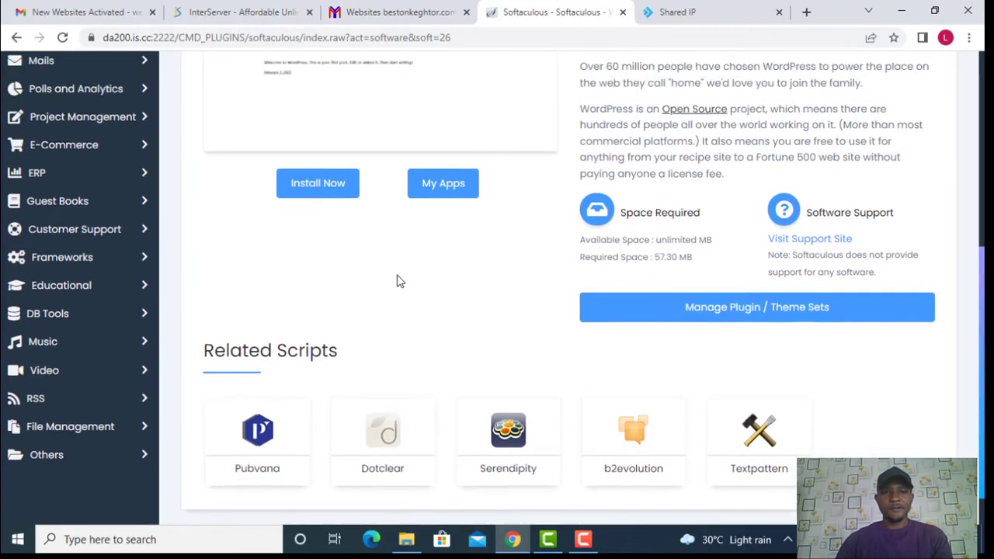
{"action": "scroll", "coordinate": [388, 311], "scroll_direction": "down", "scroll_amount": 1}
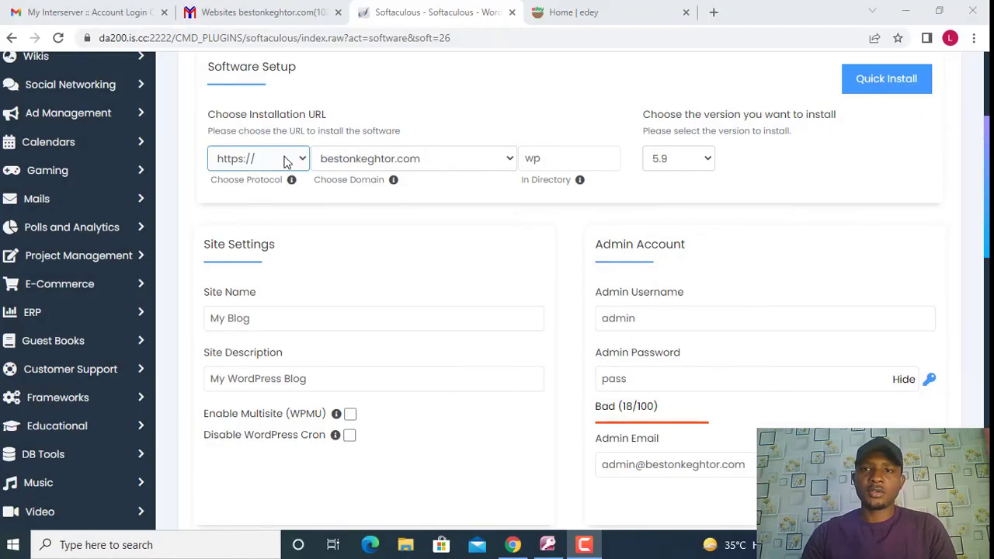
{"action": "left_click", "coordinate": [572, 158]}
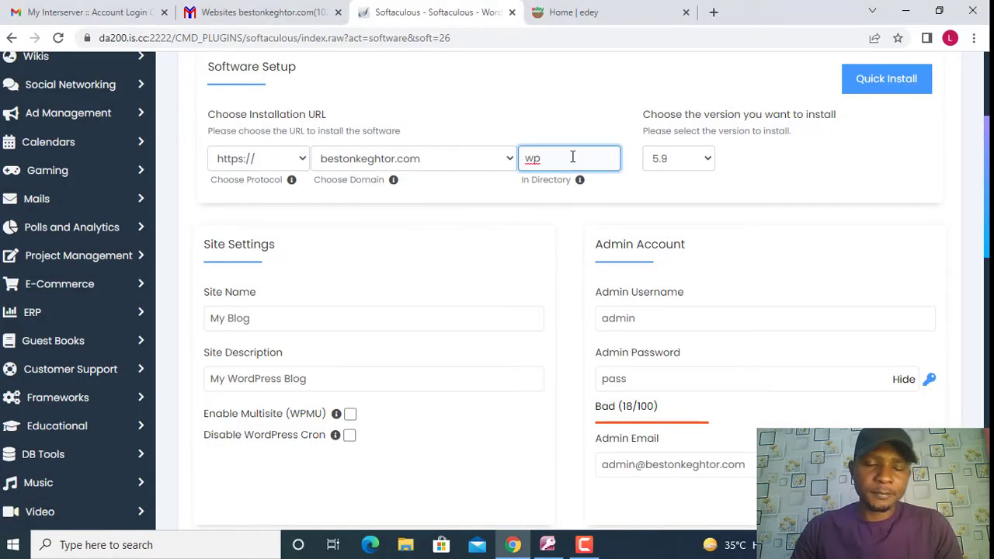
{"action": "key", "text": "BackSpace"}
{"action": "key", "text": "BackSpace"}
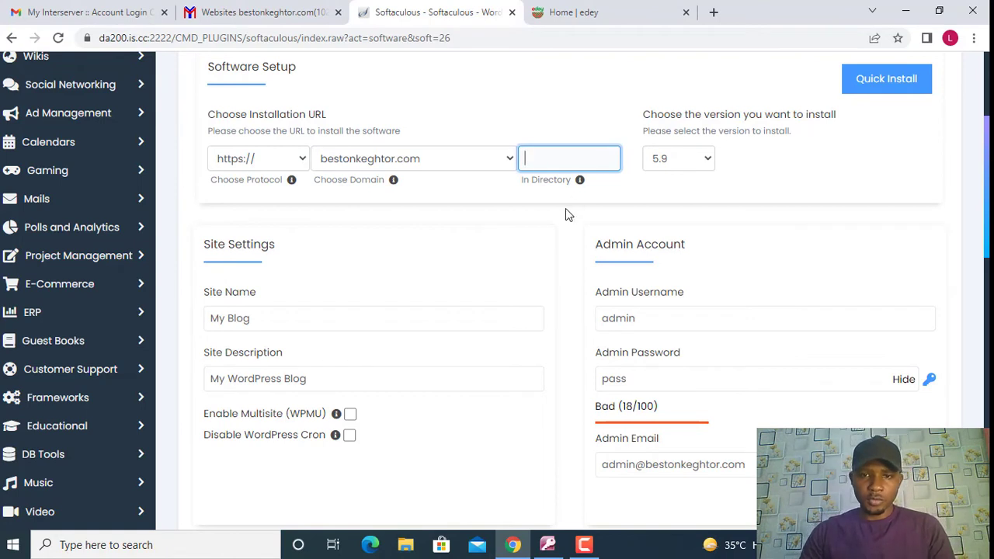
{"action": "left_click", "coordinate": [566, 210]}
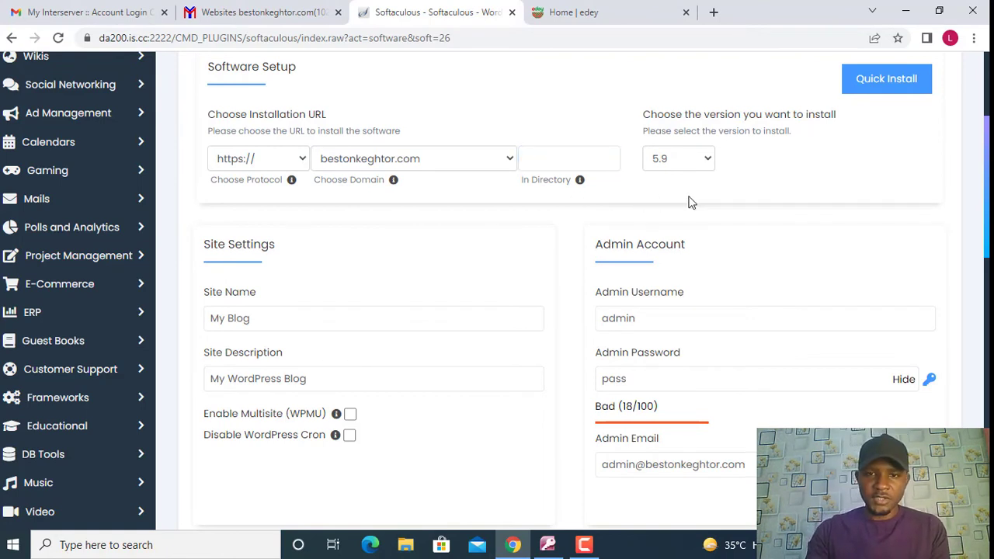
Keep version 5.9 selected in the WordPress version dropdown.
{"action": "left_click", "coordinate": [694, 165]}
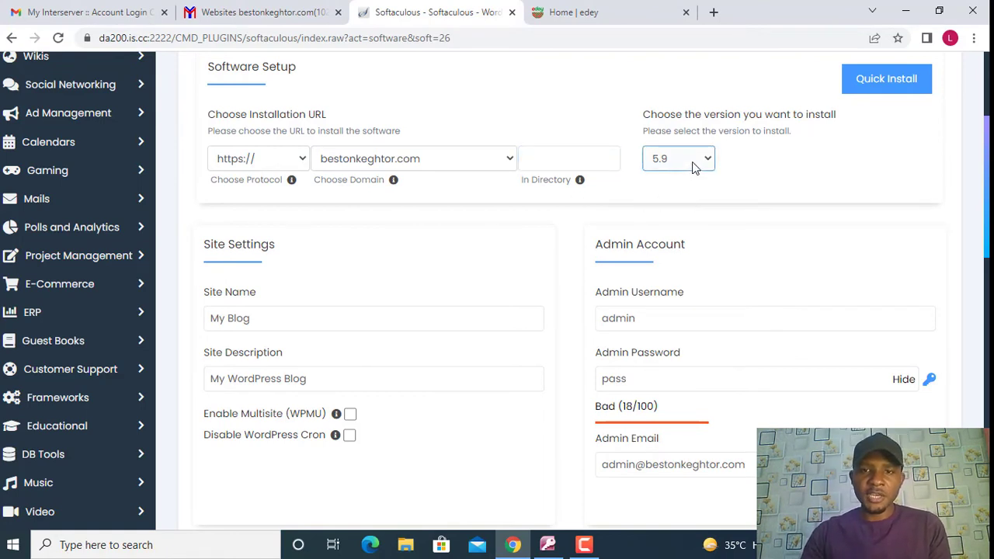
{"action": "left_click", "coordinate": [707, 160]}
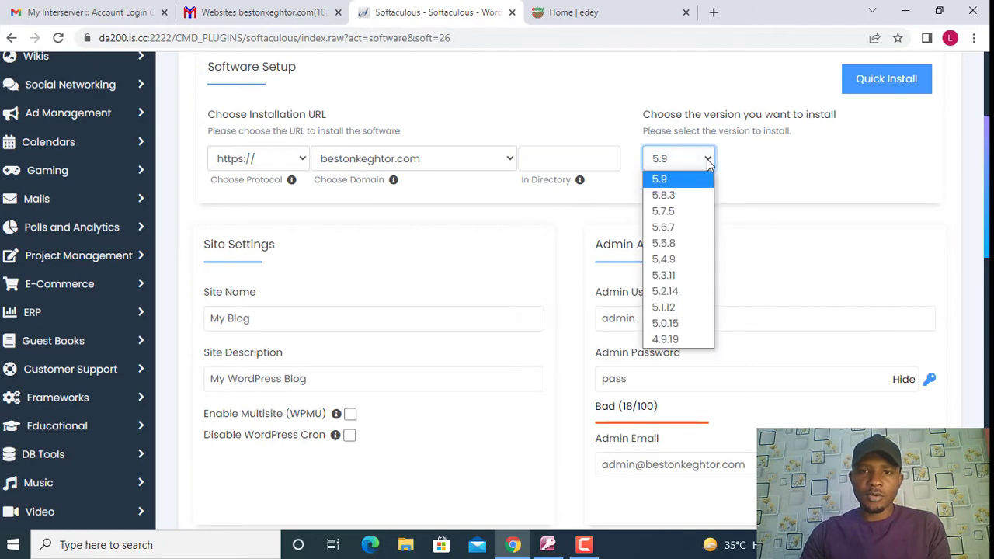
{"action": "left_click", "coordinate": [673, 181]}
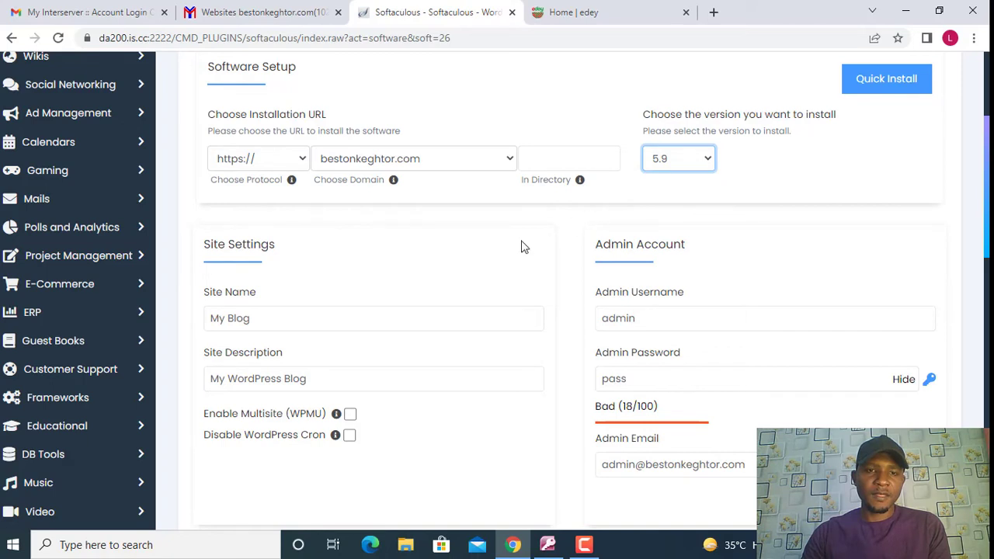
{"action": "scroll", "coordinate": [365, 247], "scroll_direction": "down", "scroll_amount": 1}
{"action": "left_click", "coordinate": [290, 251]}
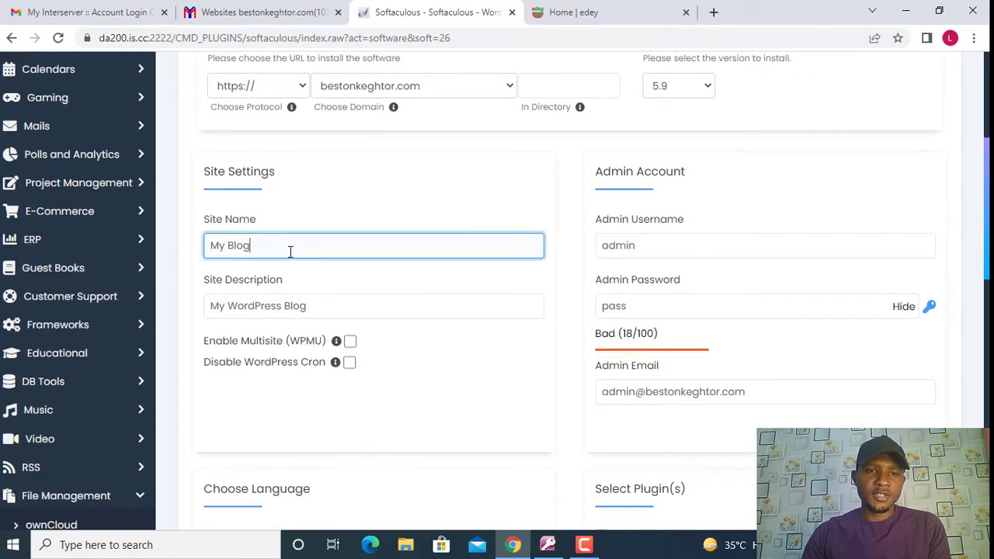
{"action": "key", "text": "BackSpace"}
{"action": "key", "text": "BackSpace"}
{"action": "key", "text": "BackSpace"}
{"action": "key", "text": "BackSpace"}
{"action": "key", "text": "BackSpace"}
{"action": "key", "text": "BackSpace"}
{"action": "key", "text": "BackSpace"}
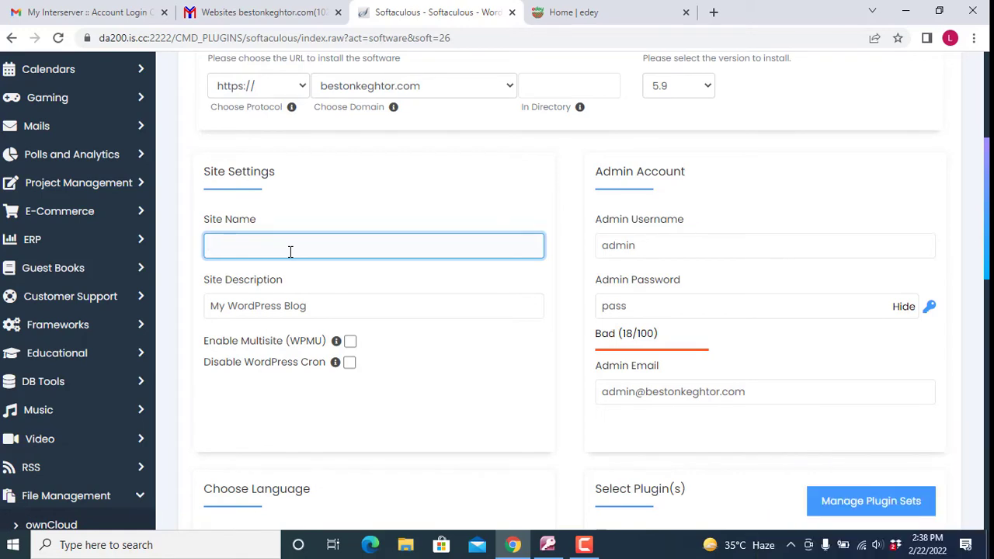
{"action": "type", "text": "BEST"}
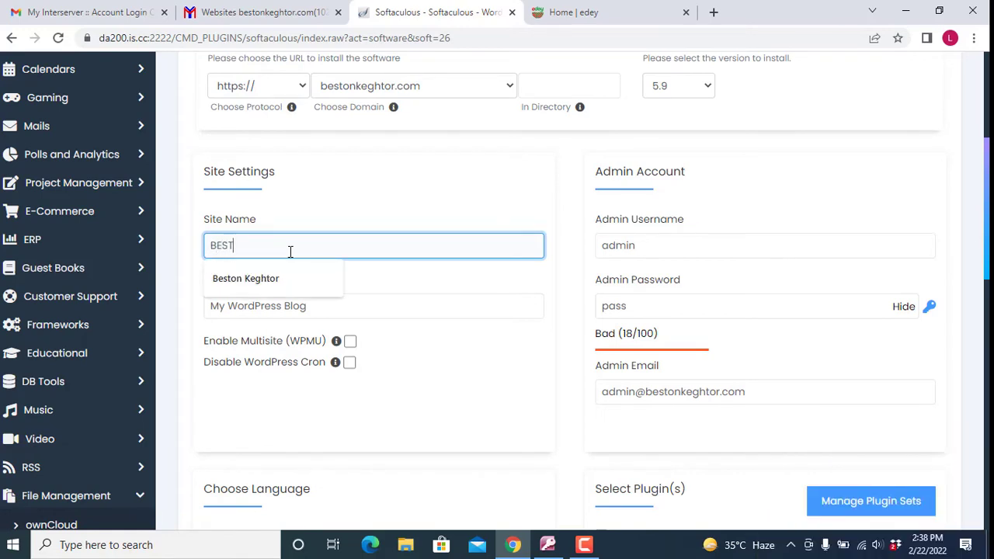
{"action": "key", "text": "BackSpace"}
{"action": "key", "text": "BackSpace"}
{"action": "key", "text": "BackSpace"}
{"action": "type", "text": "eston Keghtor"}
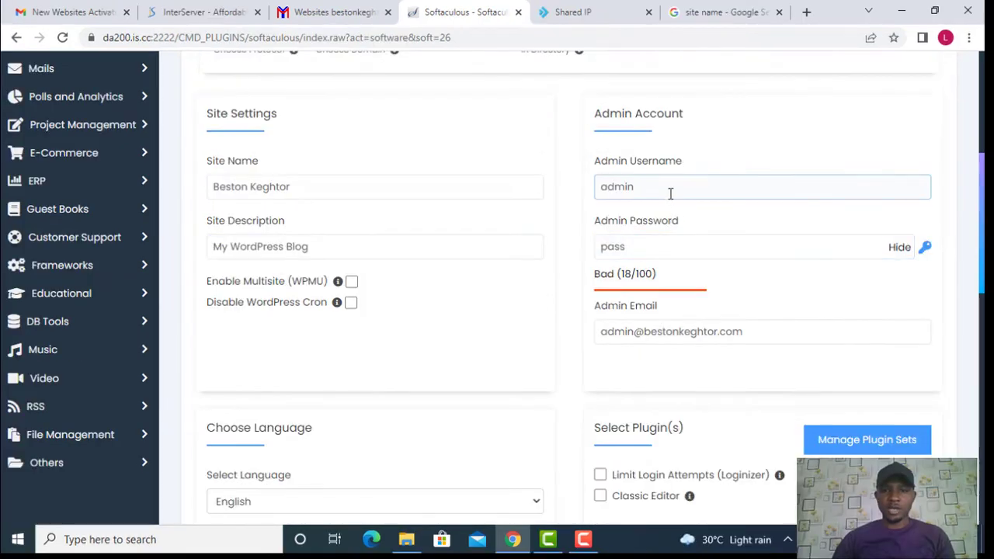
{"action": "left_click", "coordinate": [668, 189]}
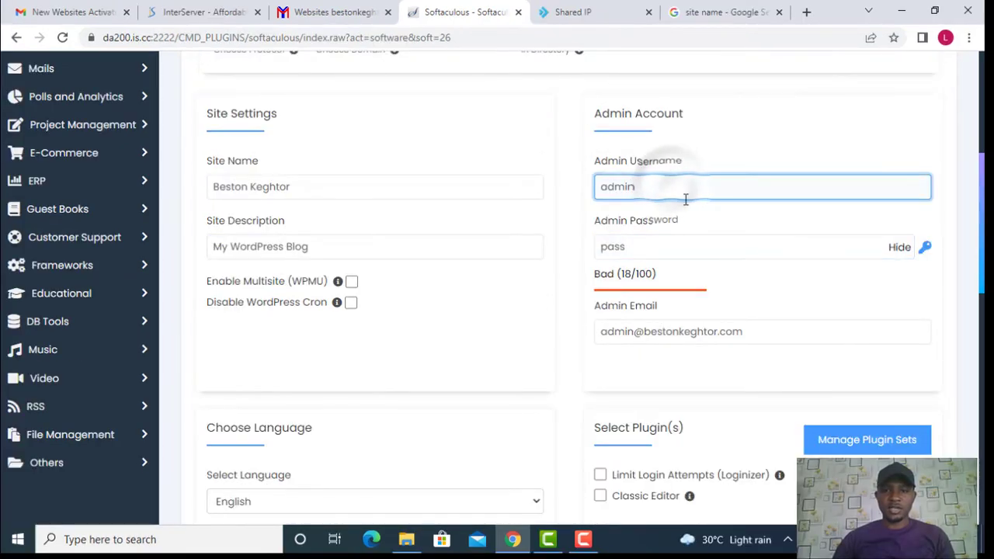
{"action": "left_click", "coordinate": [402, 245]}
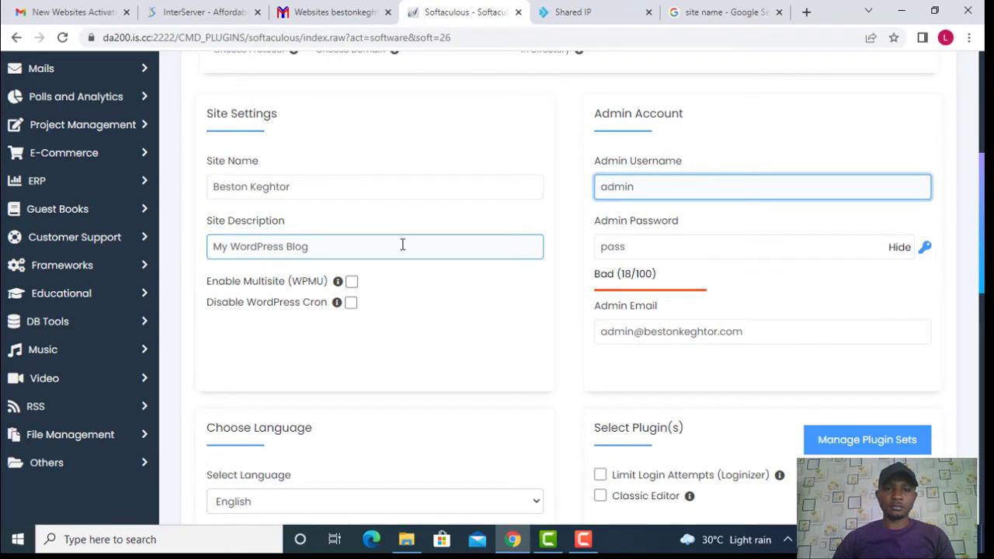
{"action": "left_click", "coordinate": [333, 247]}
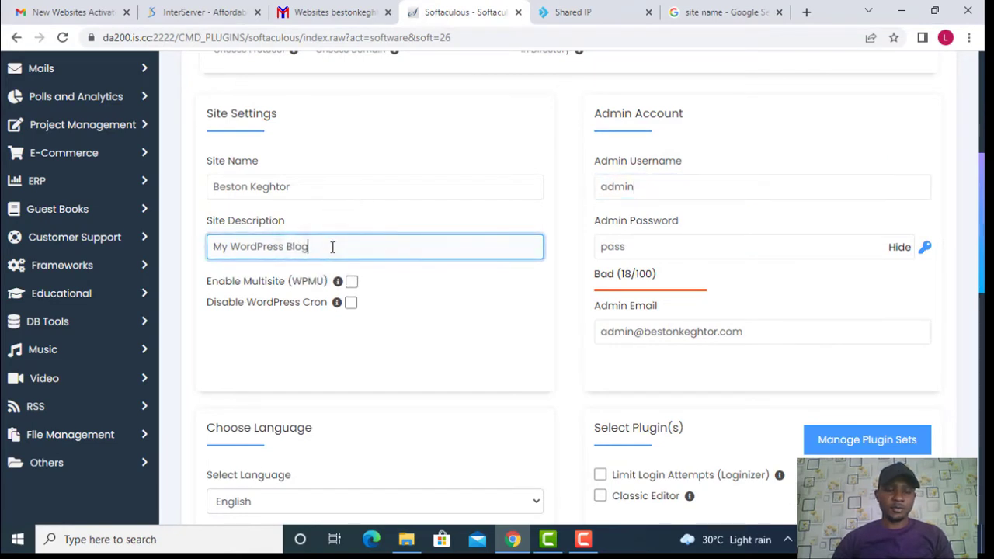
Replace the Site Description with 'Personal development, business coaching and digital skills', fixing typos.
{"action": "key", "text": "ctrl+a"}
{"action": "key", "text": "BackSpace"}
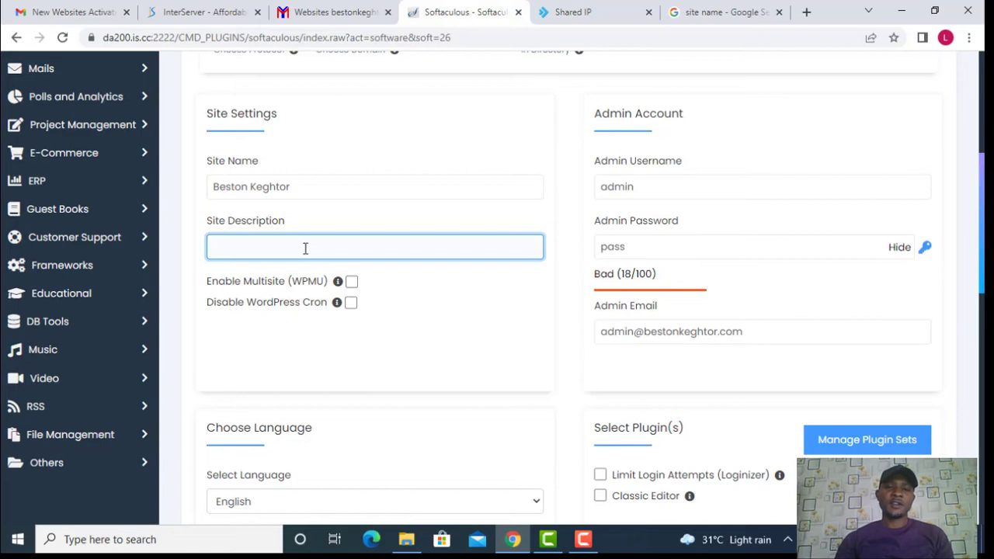
{"action": "type", "text": "Per"}
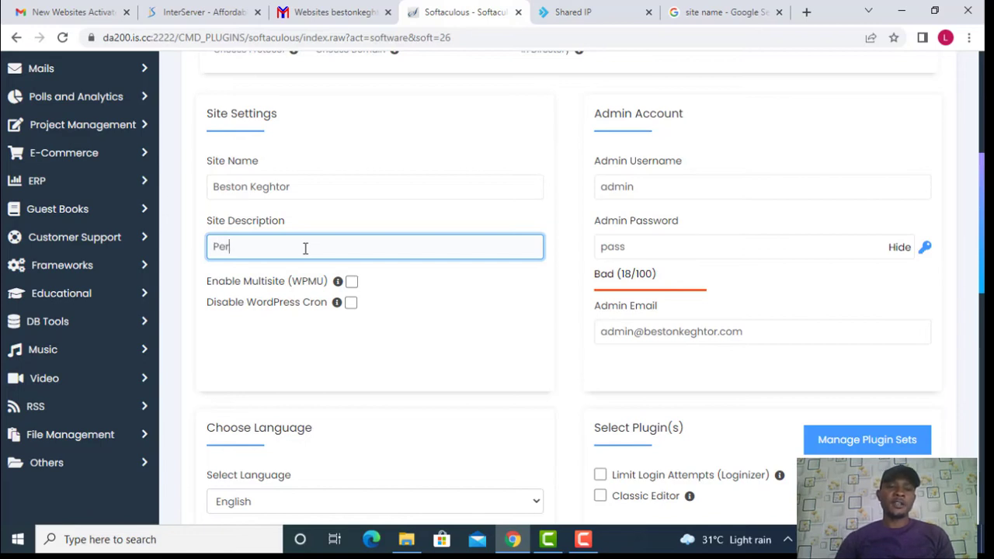
{"action": "type", "text": "son"}
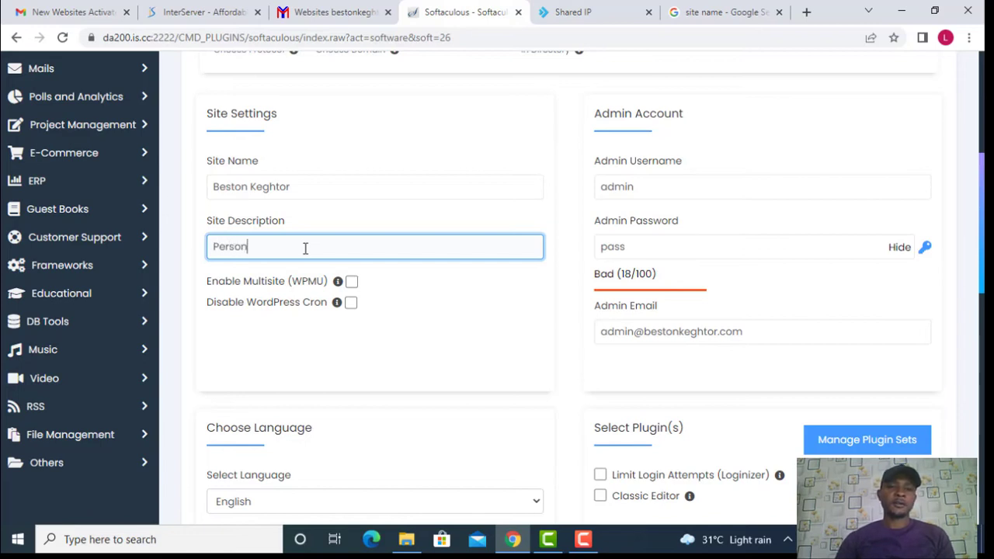
{"action": "type", "text": "al development"}
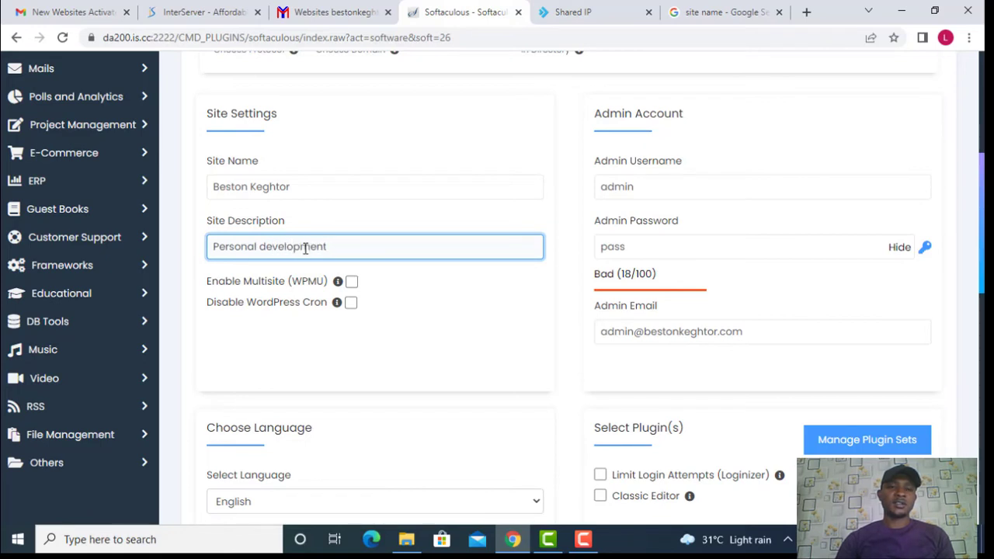
{"action": "type", "text": ", business coac"}
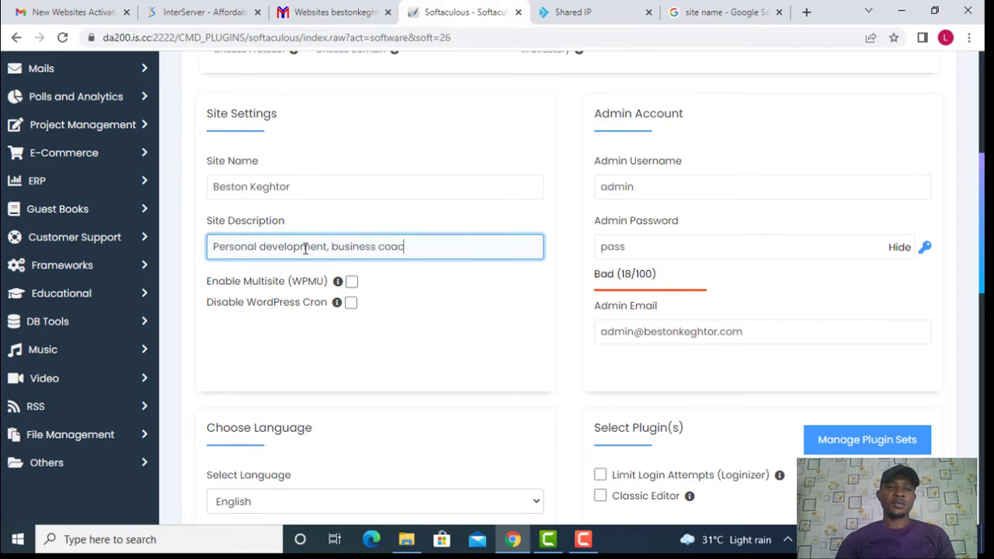
{"action": "type", "text": "hing and "}
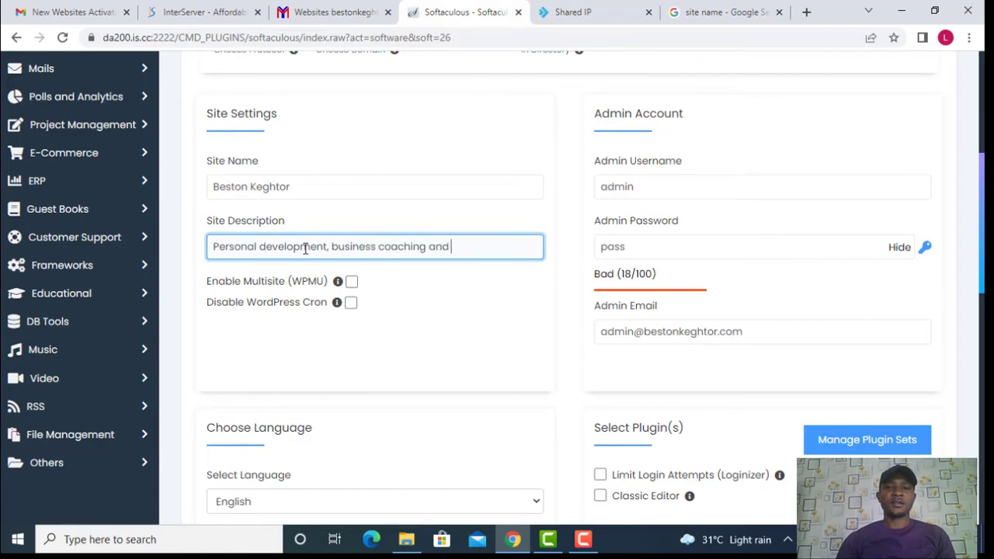
{"action": "type", "text": "digital skils"}
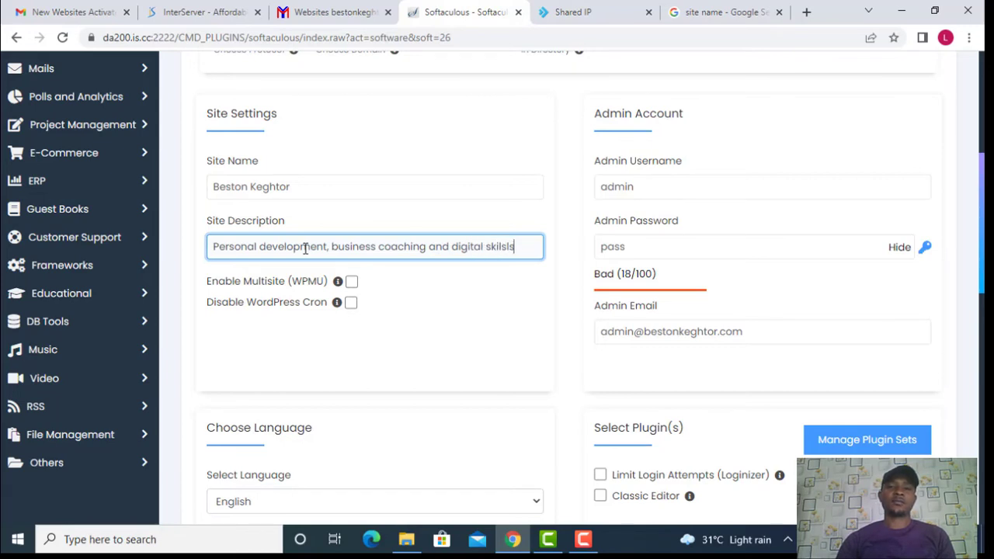
{"action": "key", "text": "BackSpace"}
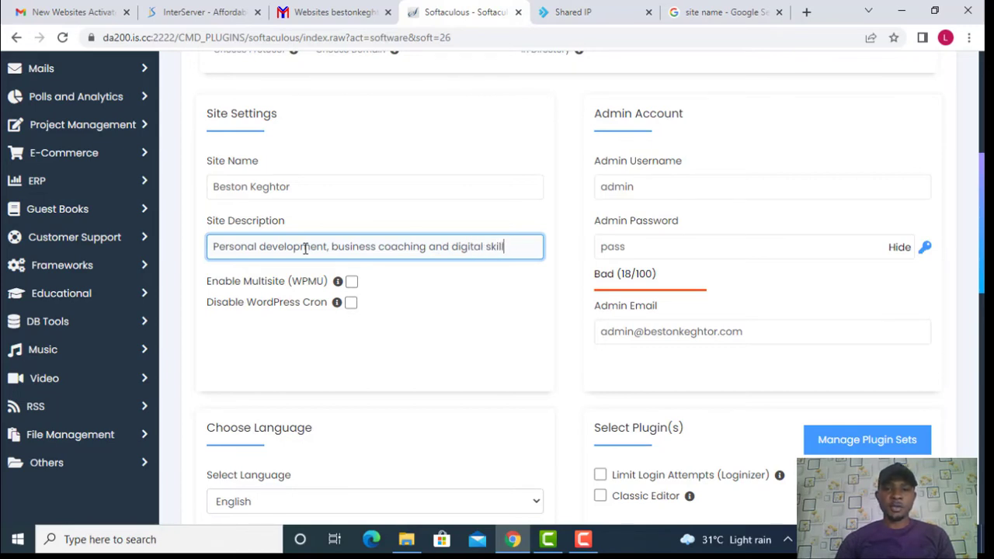
{"action": "type", "text": "ls"}
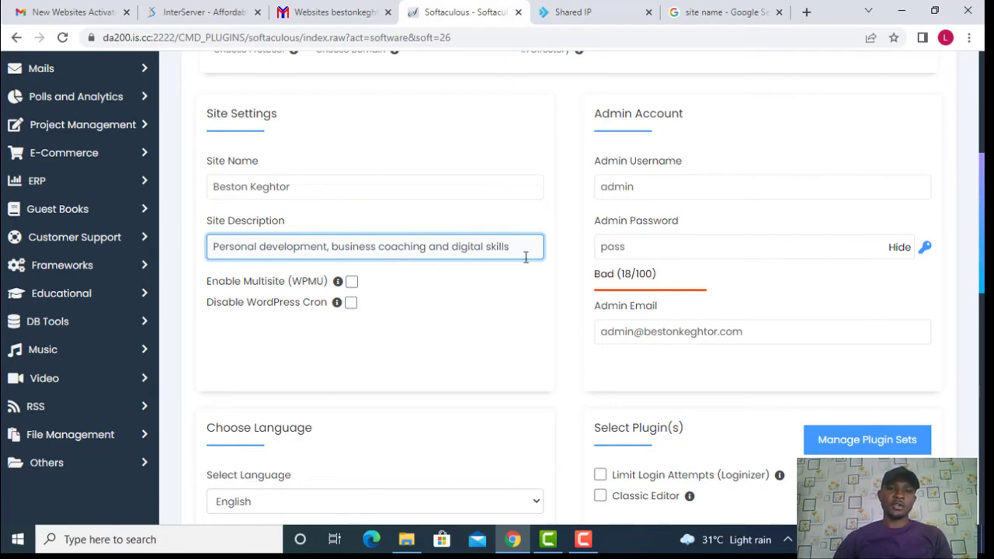
{"action": "left_click", "coordinate": [557, 260]}
{"action": "scroll", "coordinate": [557, 259], "scroll_direction": "down", "scroll_amount": 1}
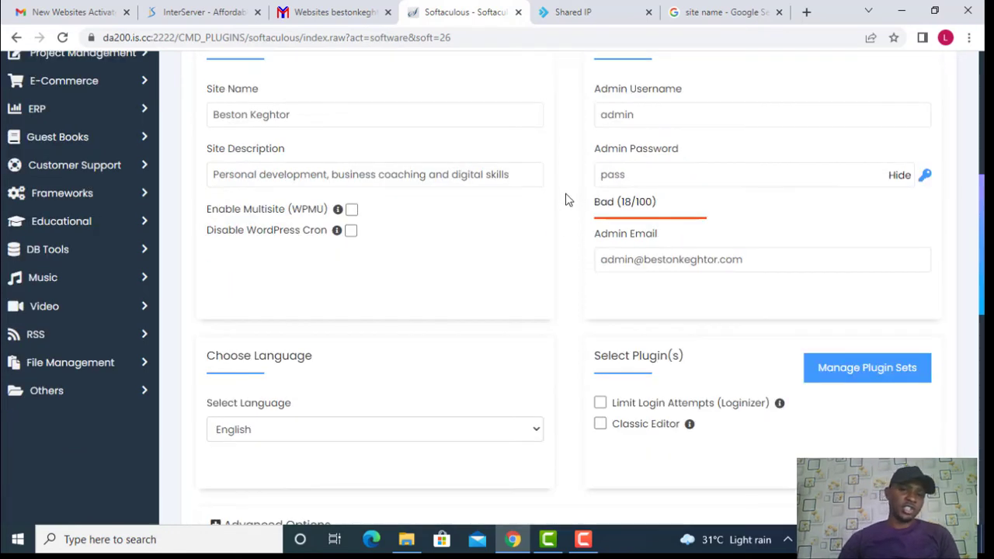
Replace the default 'pass' admin password with a new one rated Strong (66/100).
{"action": "left_click", "coordinate": [632, 172]}
{"action": "double_click", "coordinate": [634, 172]}
{"action": "left_click", "coordinate": [634, 172]}
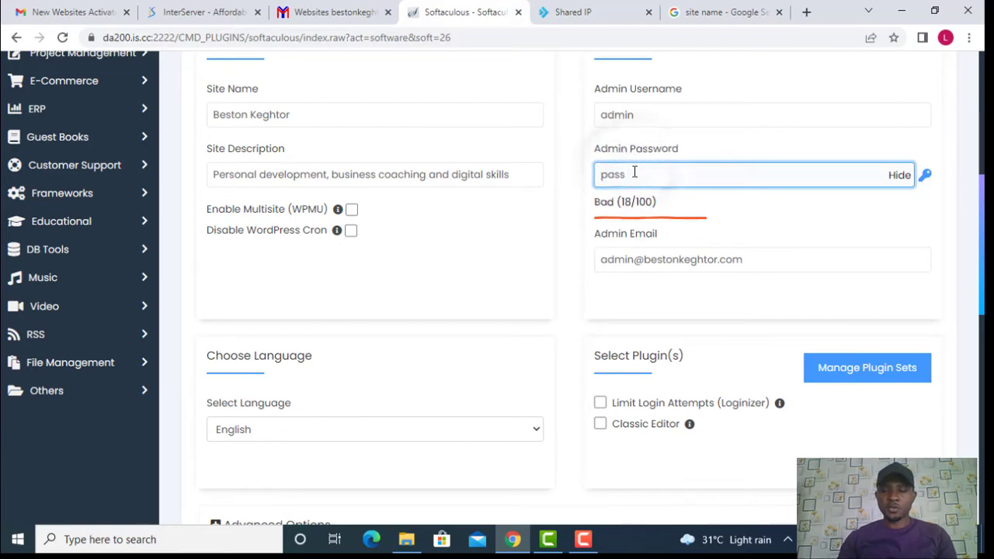
{"action": "key", "text": "BackSpace"}
{"action": "key", "text": "BackSpace"}
{"action": "key", "text": "BackSpace"}
{"action": "key", "text": "BackSpace"}
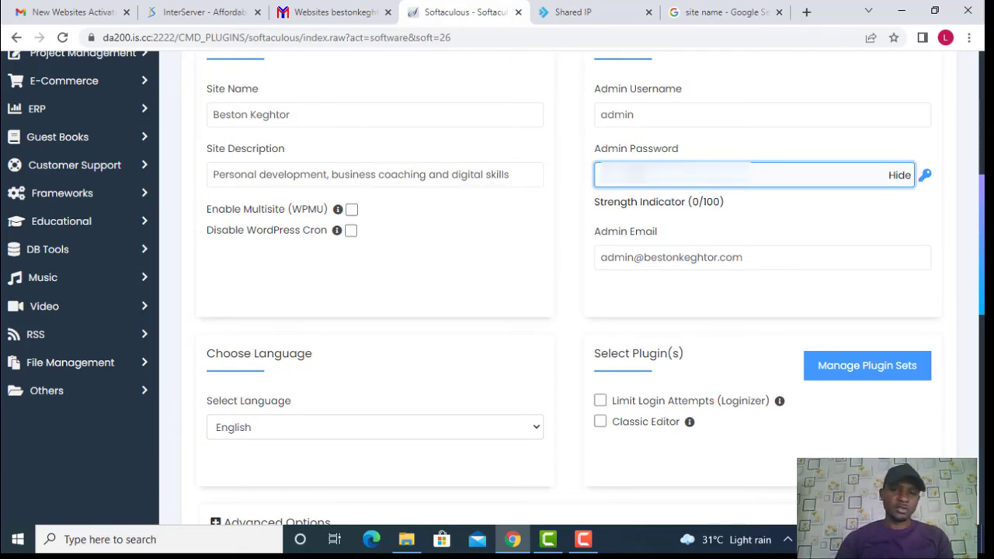
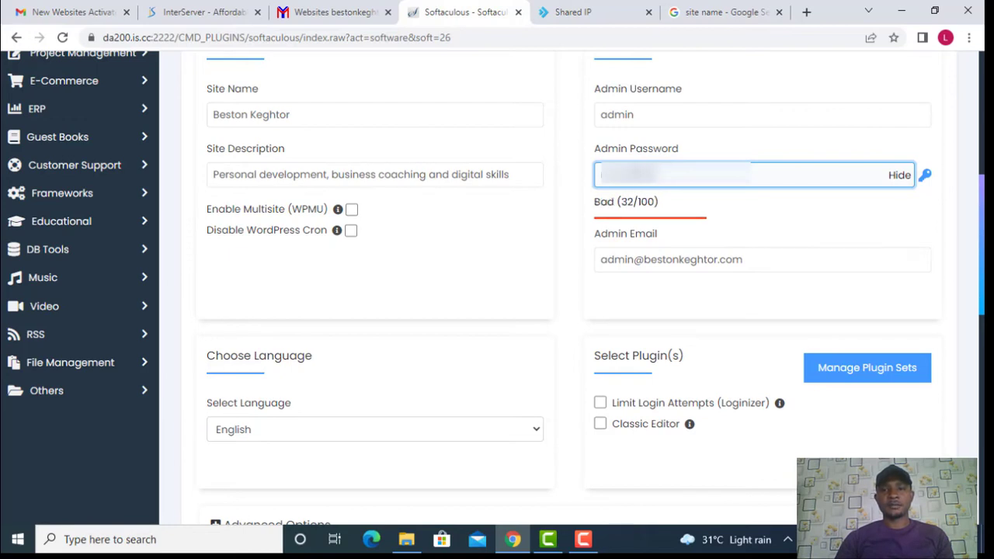
{"action": "scroll", "coordinate": [627, 222], "scroll_direction": "down", "scroll_amount": 1}
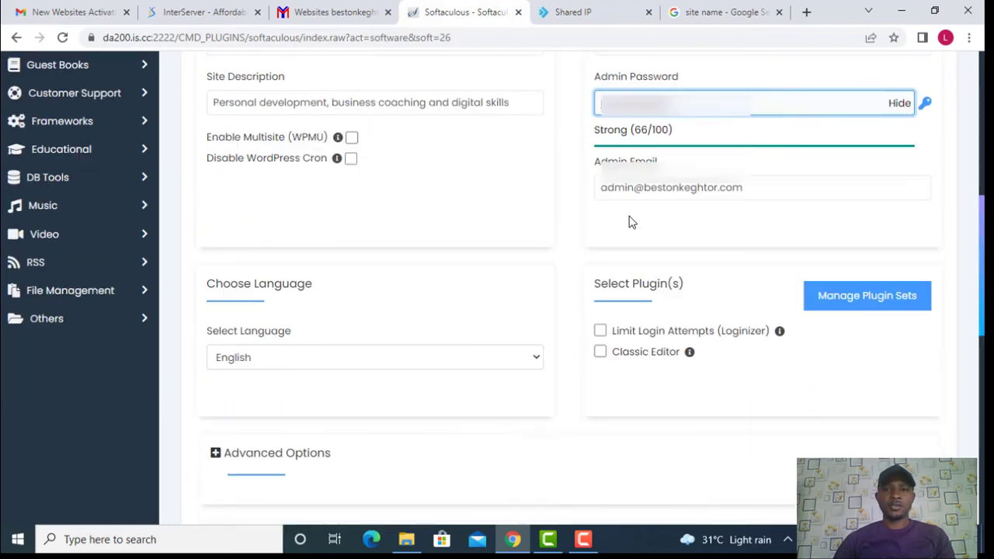
Delete the name part before the @ in the admin email address.
{"action": "left_click", "coordinate": [635, 193]}
{"action": "left_click", "coordinate": [635, 192]}
{"action": "key", "text": "BackSpace"}
{"action": "key", "text": "BackSpace"}
{"action": "key", "text": "BackSpace"}
{"action": "key", "text": "BackSpace"}
{"action": "key", "text": "BackSpace"}
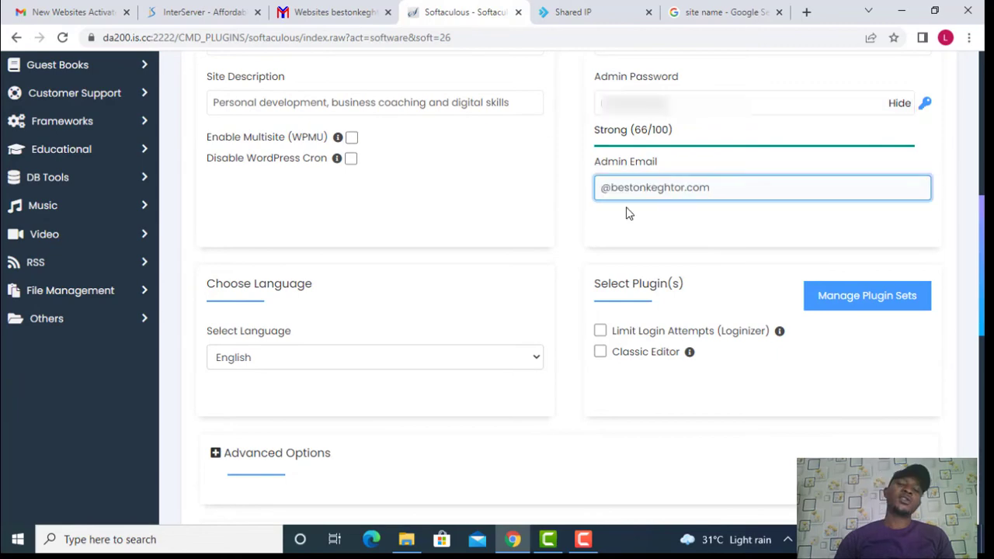
Re-enter the name part of the admin email address.
{"action": "type", "text": "admin"}
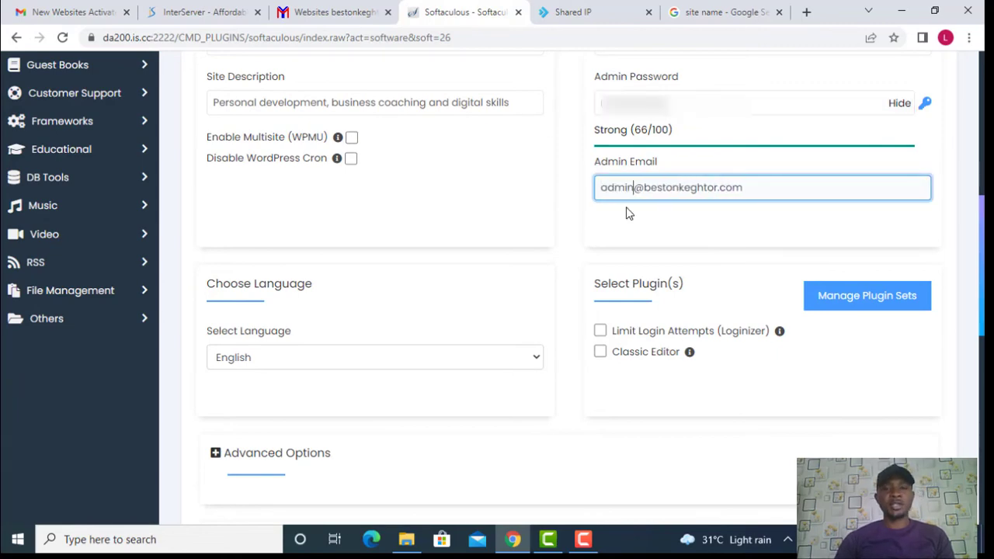
{"action": "scroll", "coordinate": [590, 198], "scroll_direction": "down", "scroll_amount": 8}
{"action": "scroll", "coordinate": [505, 142], "scroll_direction": "up", "scroll_amount": 2}
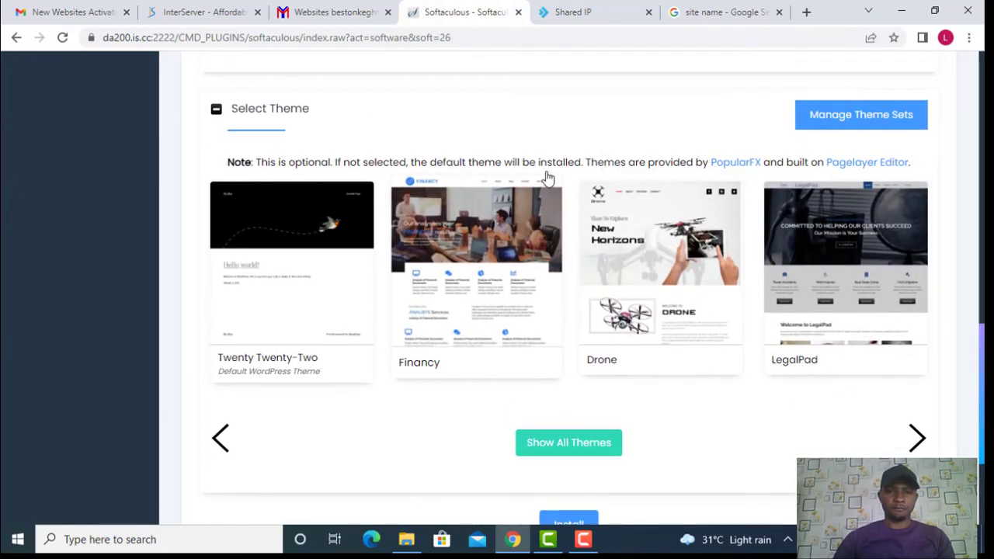
{"action": "scroll", "coordinate": [469, 139], "scroll_direction": "up", "scroll_amount": 1}
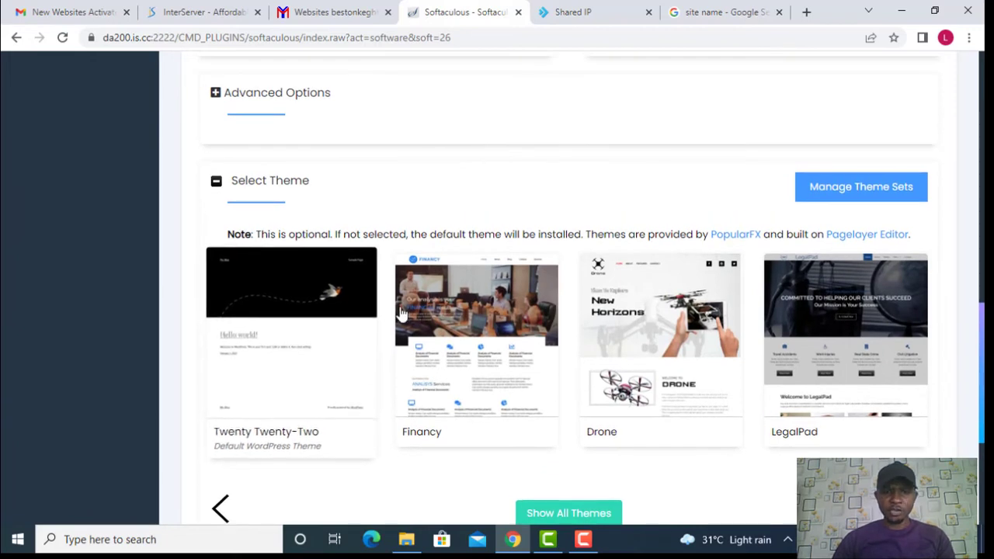
{"action": "scroll", "coordinate": [591, 295], "scroll_direction": "down", "scroll_amount": 1}
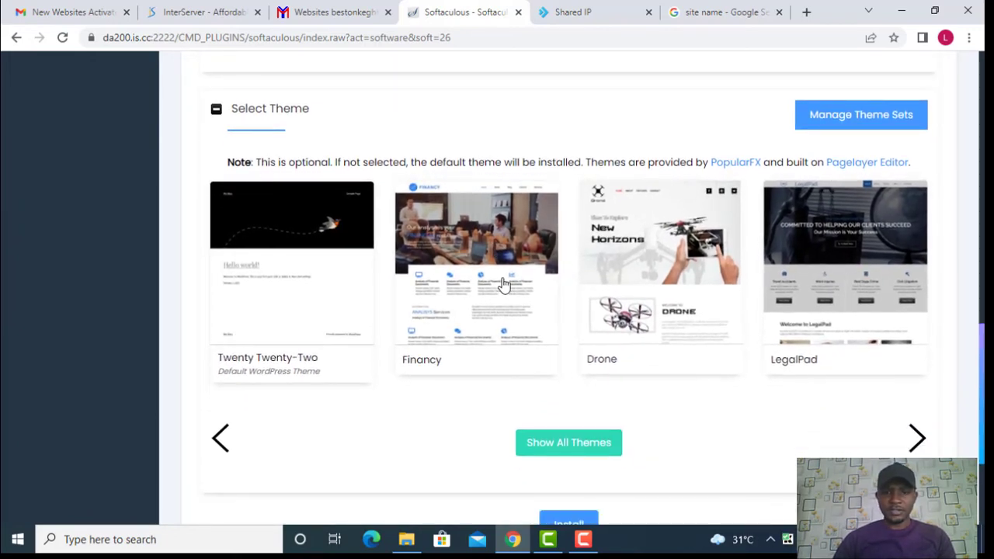
Page through the theme carousel until CountDown, Photographer, TattooSalon and Real Estate appear.
{"action": "left_click", "coordinate": [917, 439]}
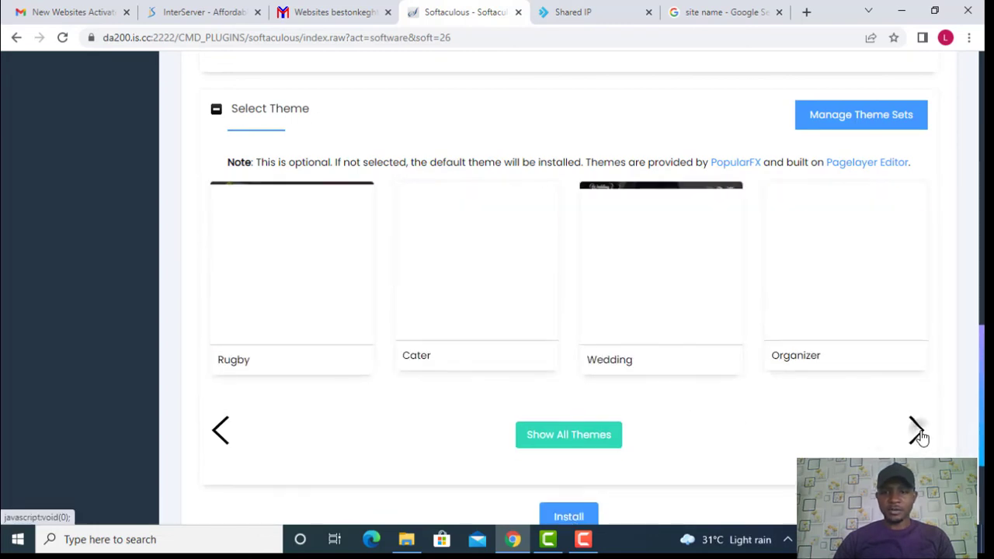
{"action": "left_click", "coordinate": [917, 435]}
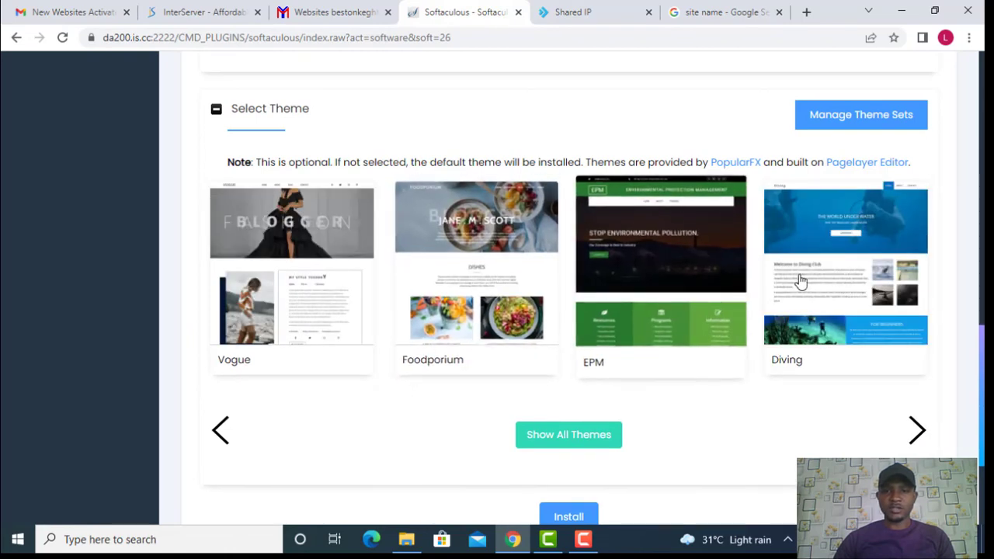
{"action": "left_click", "coordinate": [920, 435]}
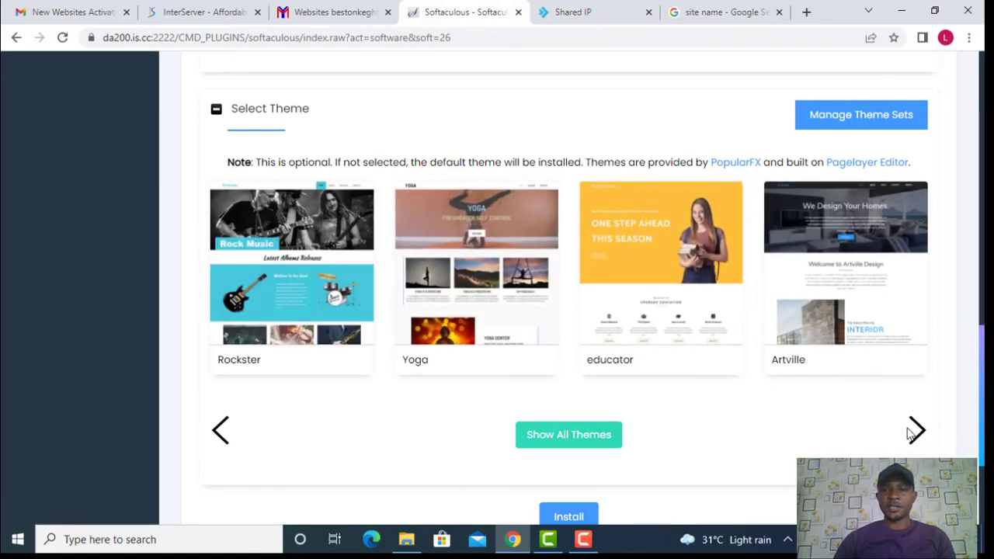
{"action": "left_click", "coordinate": [917, 432]}
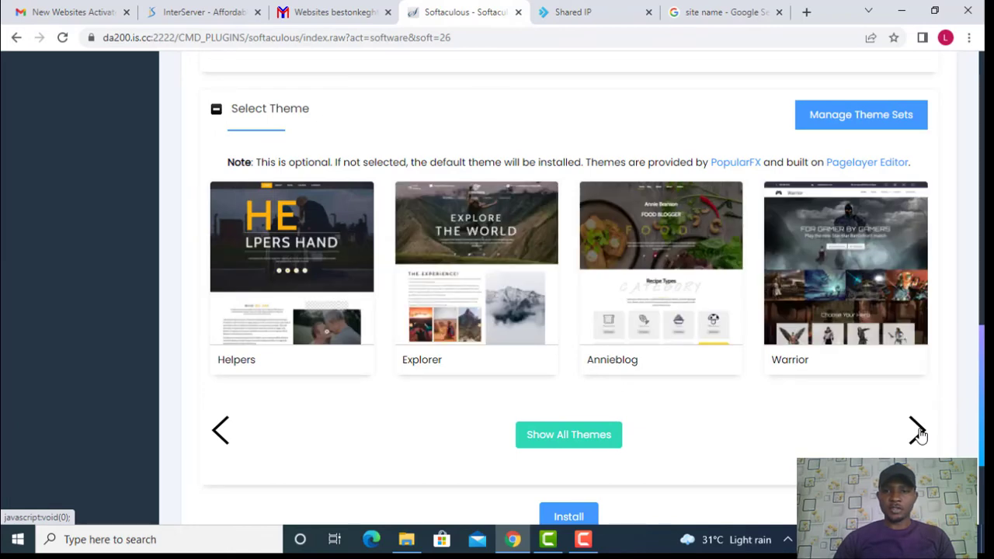
{"action": "left_click", "coordinate": [917, 431]}
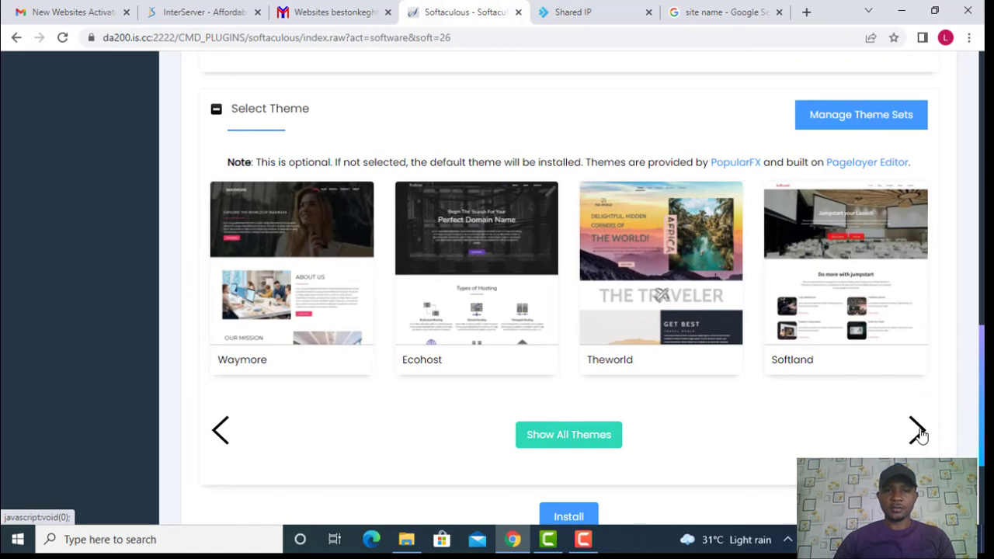
{"action": "left_click", "coordinate": [917, 431]}
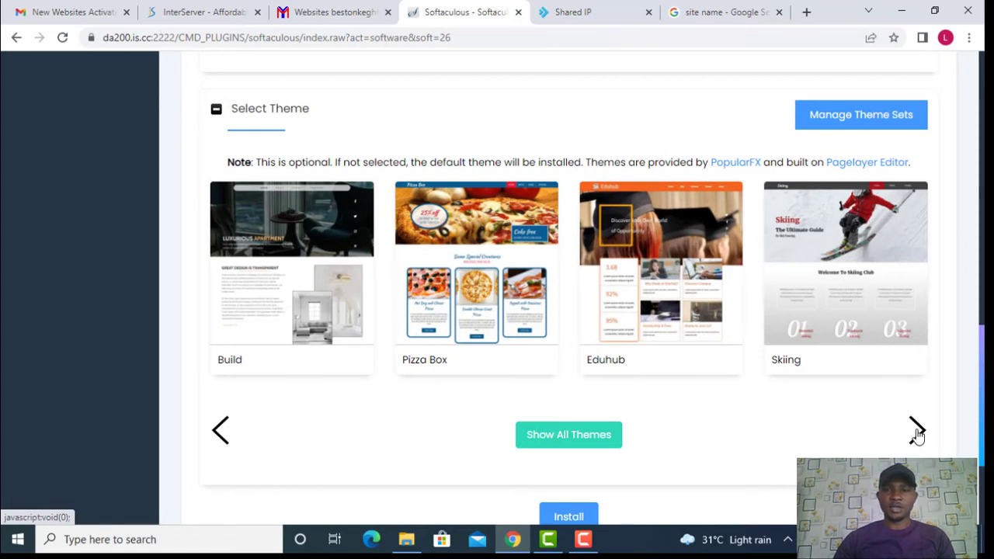
{"action": "scroll", "coordinate": [916, 432], "scroll_direction": "up", "scroll_amount": 1}
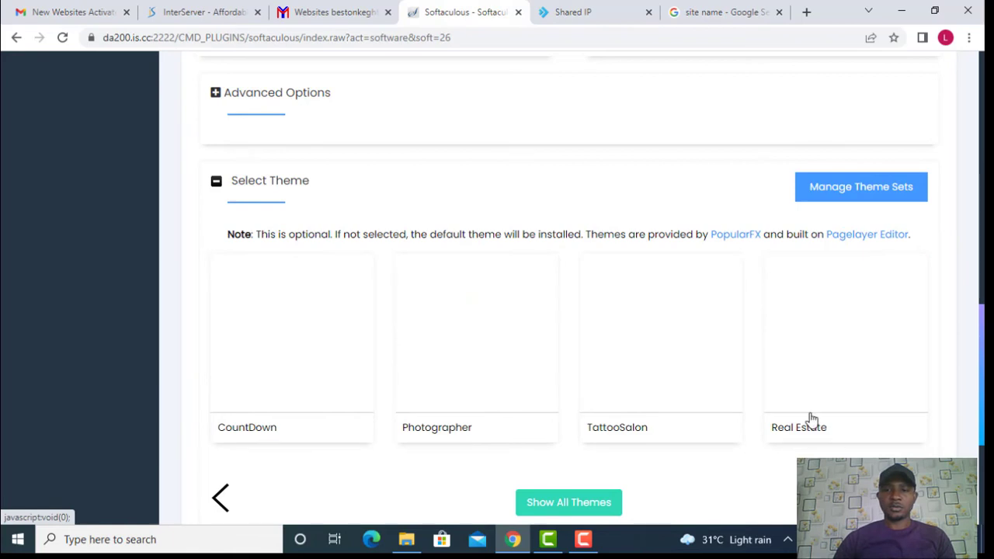
{"action": "scroll", "coordinate": [526, 302], "scroll_direction": "down", "scroll_amount": 3}
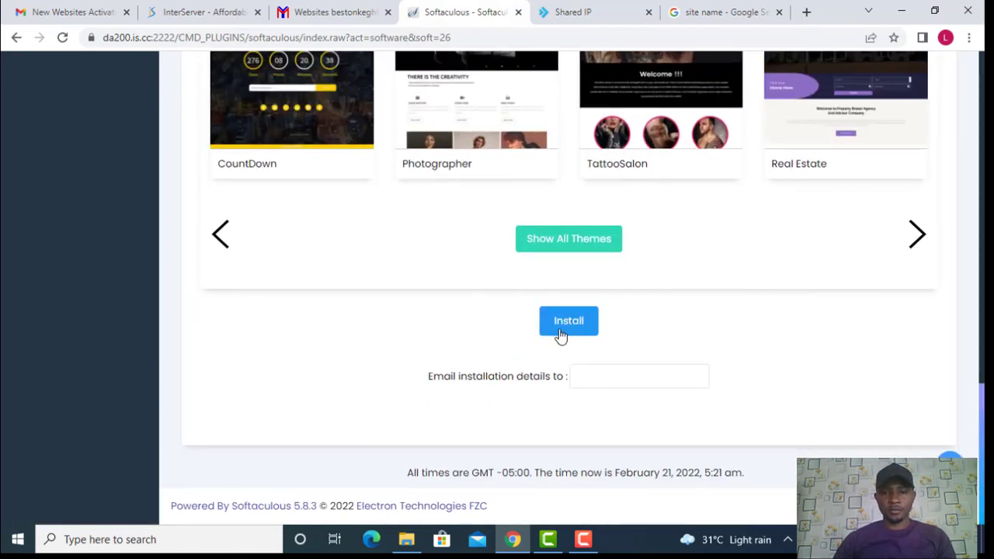
{"action": "scroll", "coordinate": [554, 284], "scroll_direction": "up", "scroll_amount": 2}
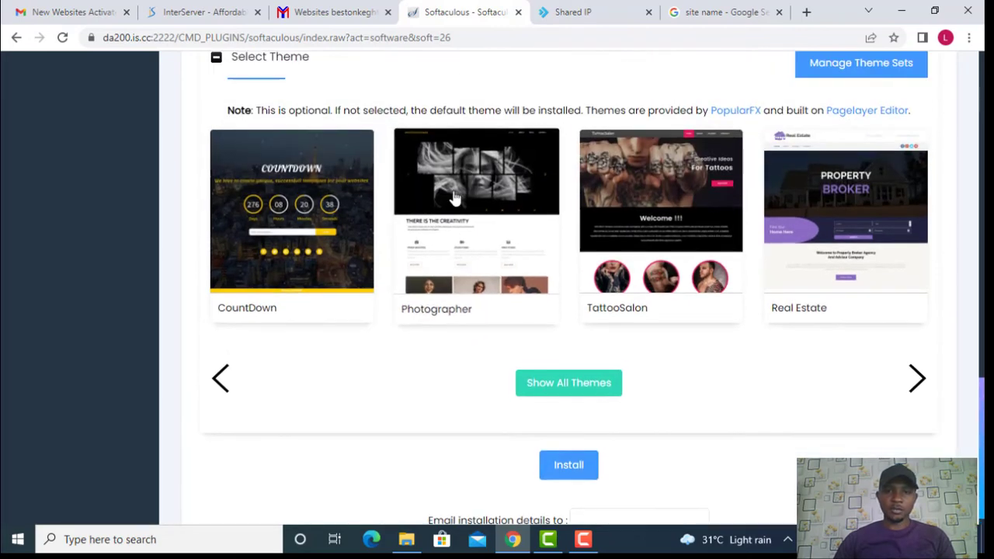
{"action": "scroll", "coordinate": [721, 240], "scroll_direction": "down", "scroll_amount": 1}
{"action": "scroll", "coordinate": [721, 241], "scroll_direction": "up", "scroll_amount": 2}
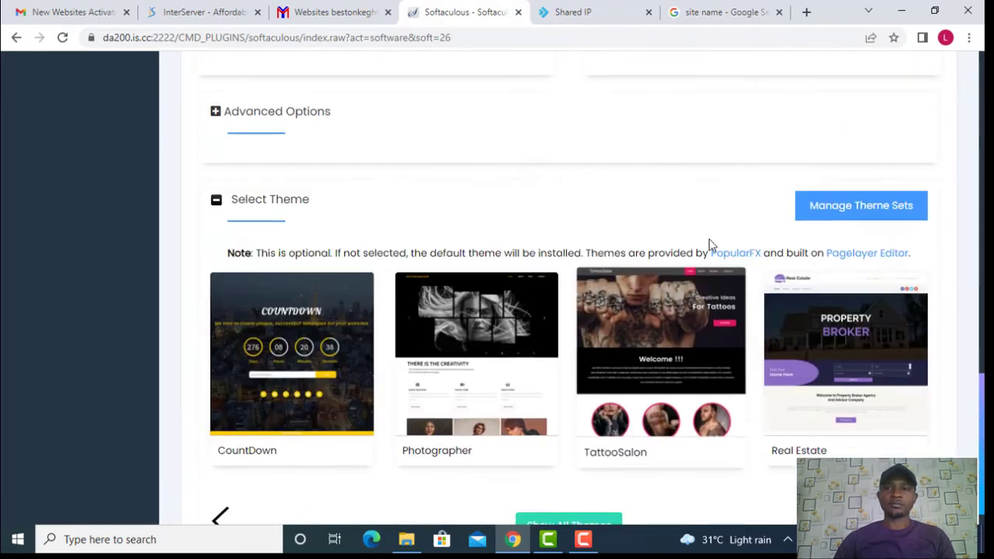
{"action": "scroll", "coordinate": [710, 244], "scroll_direction": "down", "scroll_amount": 4}
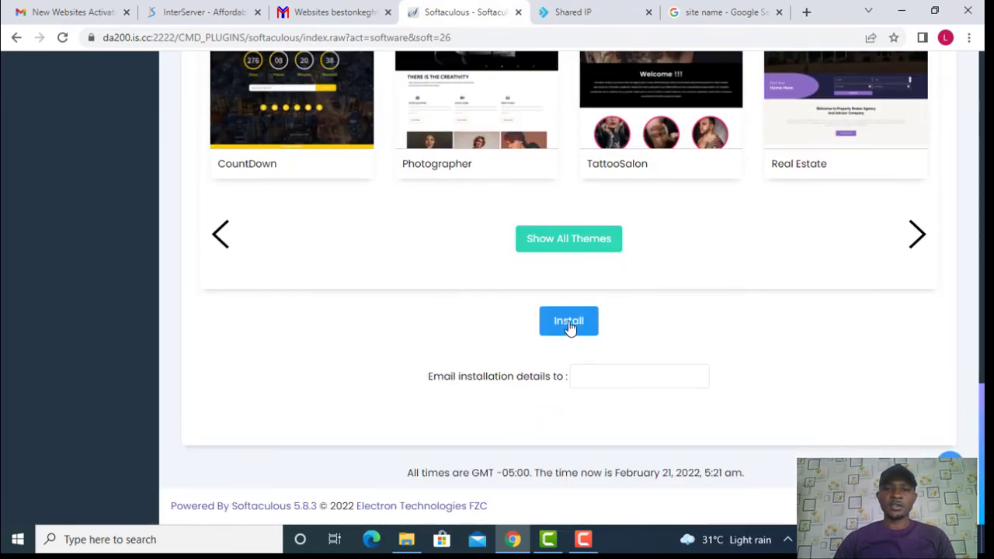
{"action": "left_click", "coordinate": [569, 322]}
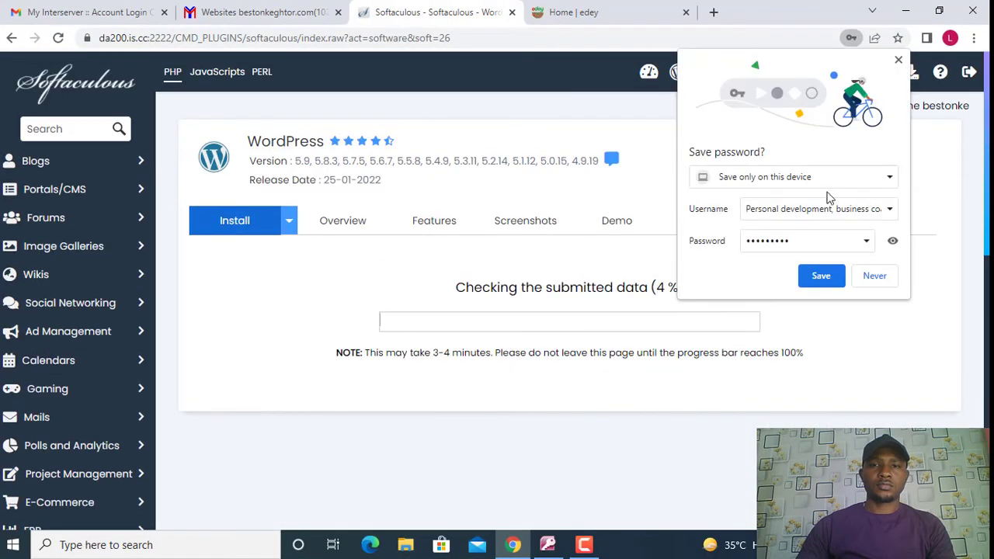
{"action": "left_click", "coordinate": [898, 61]}
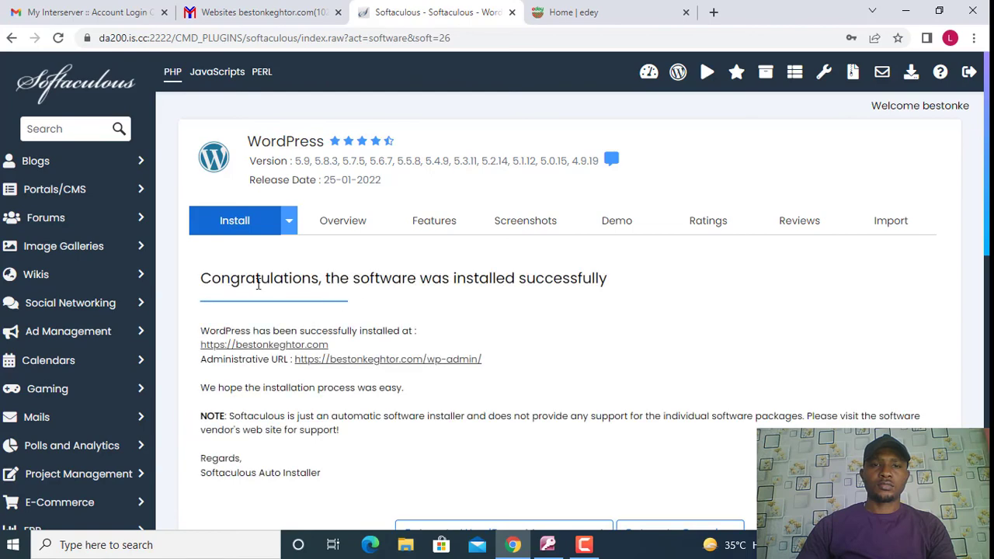
{"action": "scroll", "coordinate": [259, 283], "scroll_direction": "down", "scroll_amount": 1}
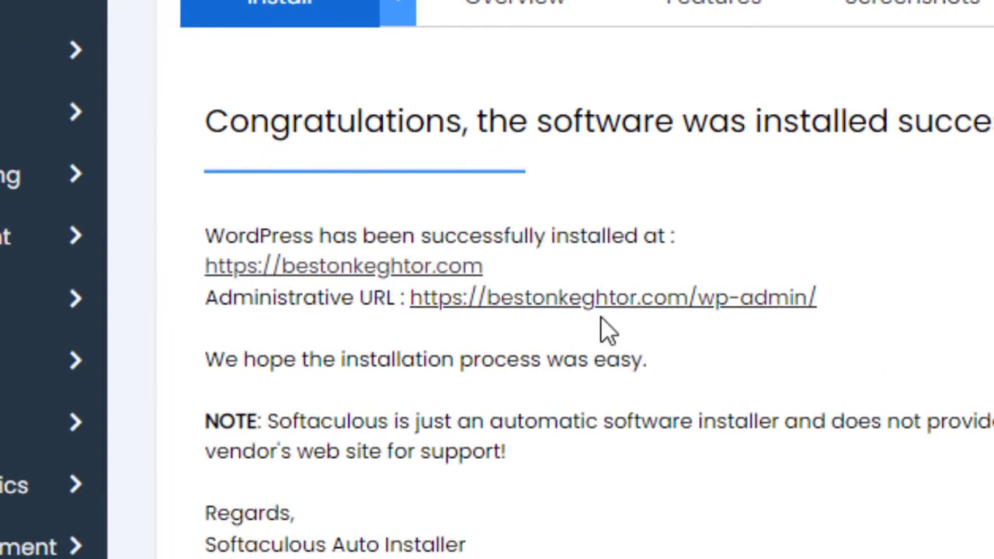
Open the wp-admin link and scroll through the new WordPress 5.9 dashboard.
{"action": "left_click", "coordinate": [656, 307]}
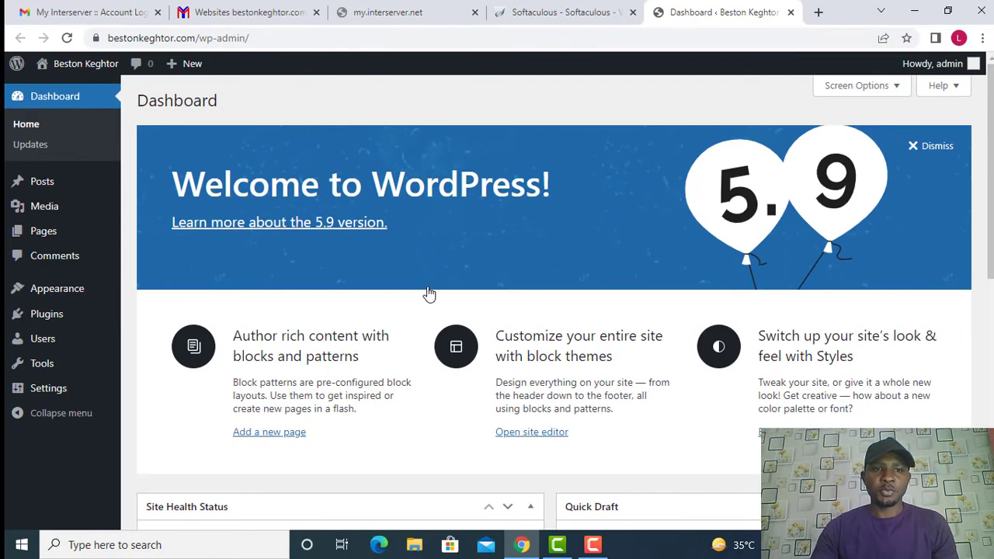
{"action": "scroll", "coordinate": [342, 161], "scroll_direction": "down", "scroll_amount": 7}
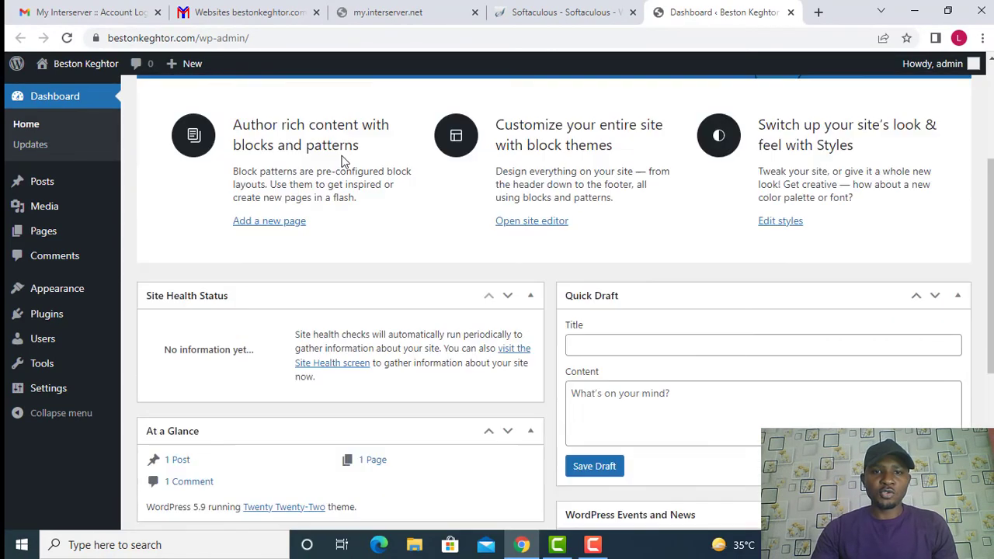
{"action": "scroll", "coordinate": [342, 161], "scroll_direction": "up", "scroll_amount": 7}
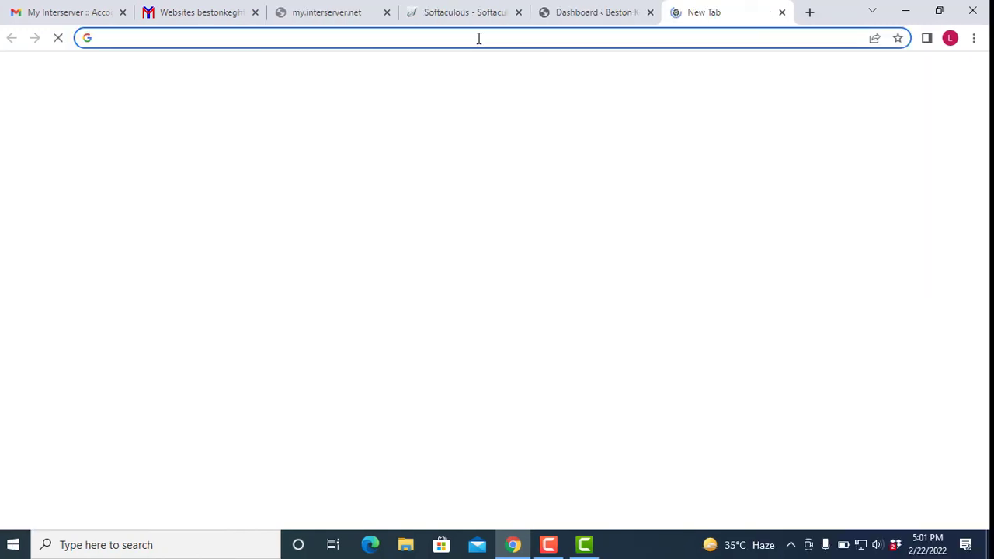
Sign in at bestonkeghtor.com/login with the auto-filled credentials to reach the WordPress dashboard.
{"action": "type", "text": "be"}
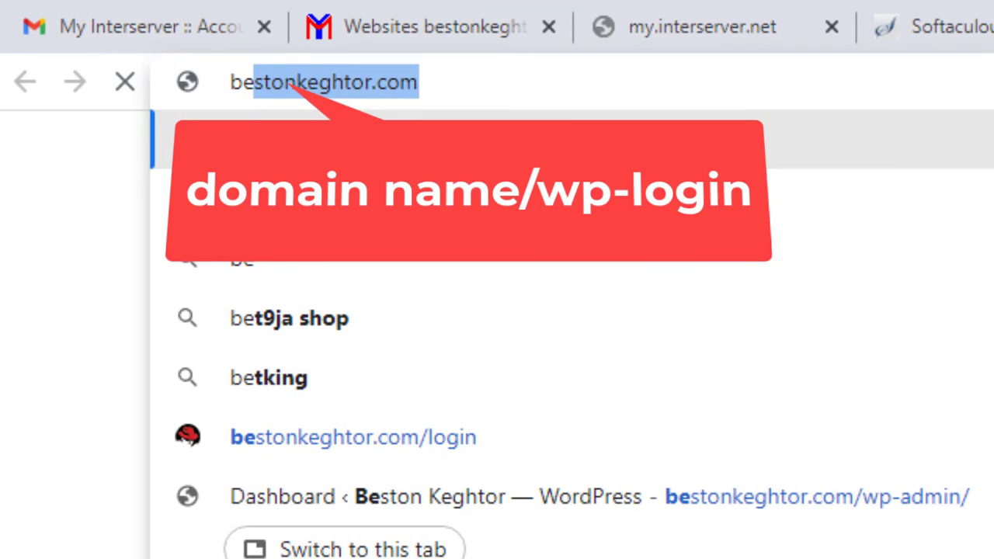
{"action": "type", "text": "stonkeghtor"}
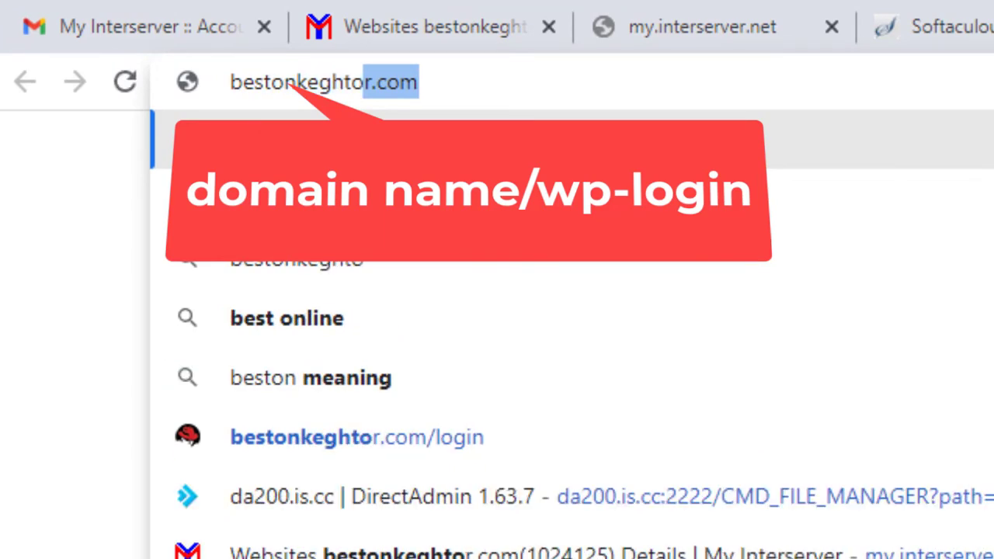
{"action": "type", "text": ".com"}
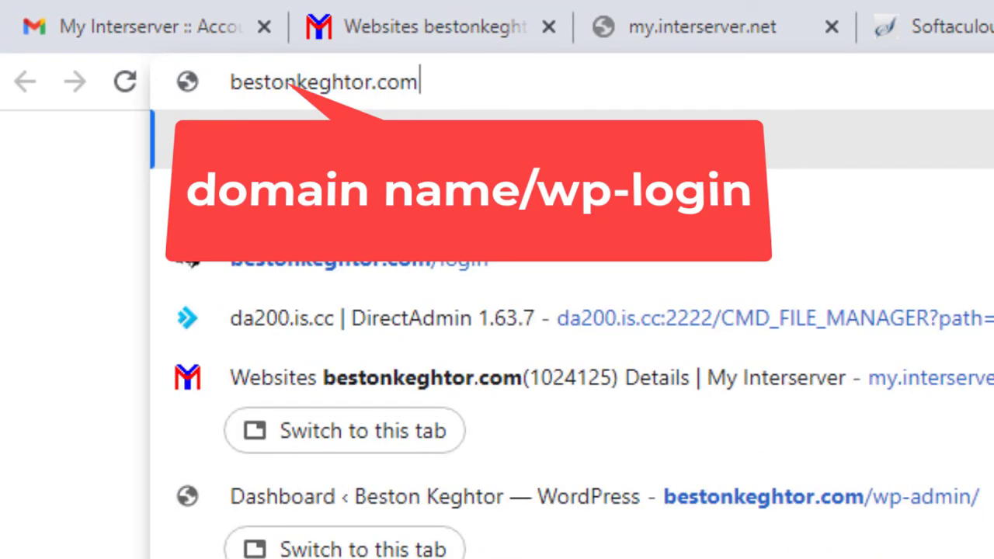
{"action": "type", "text": "/login"}
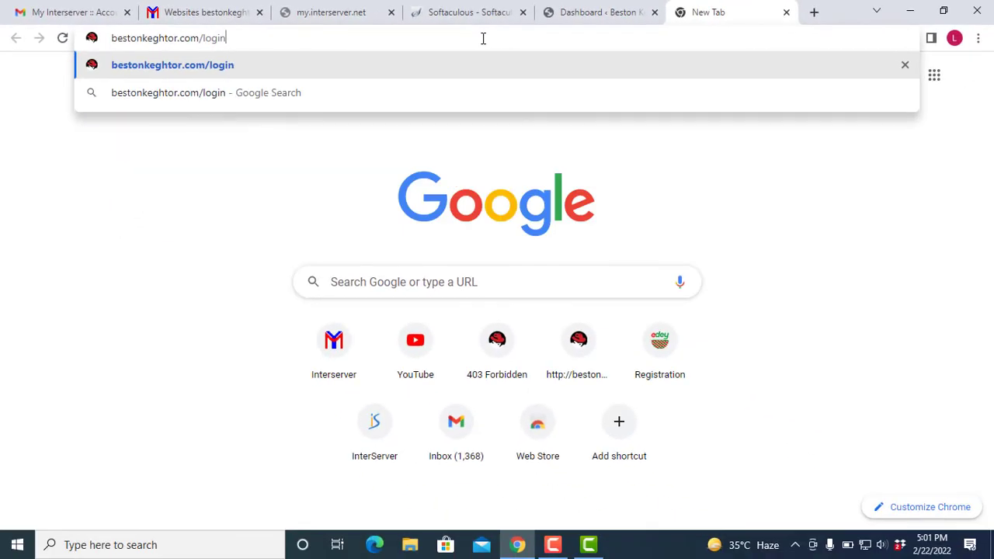
{"action": "key", "text": "Return"}
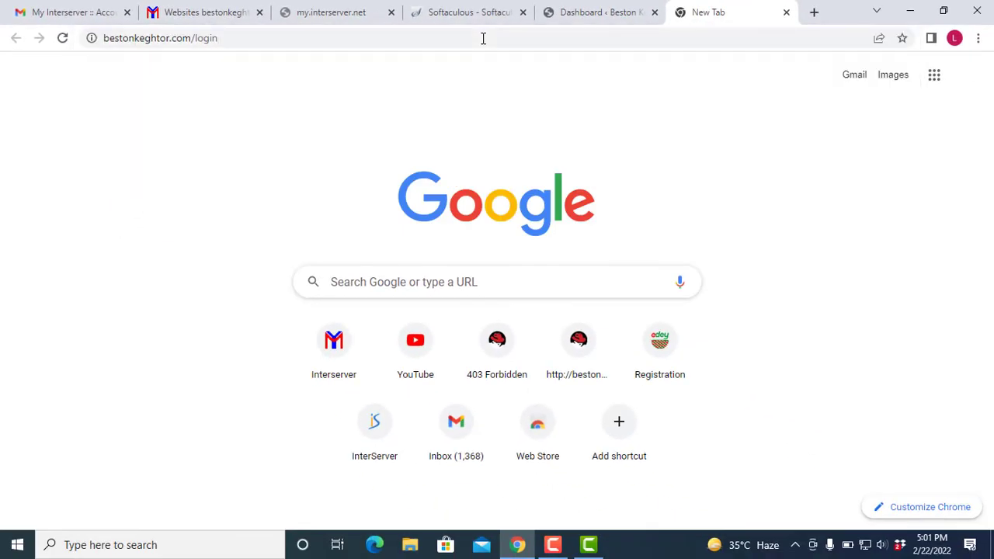
{"action": "left_click", "coordinate": [578, 332]}
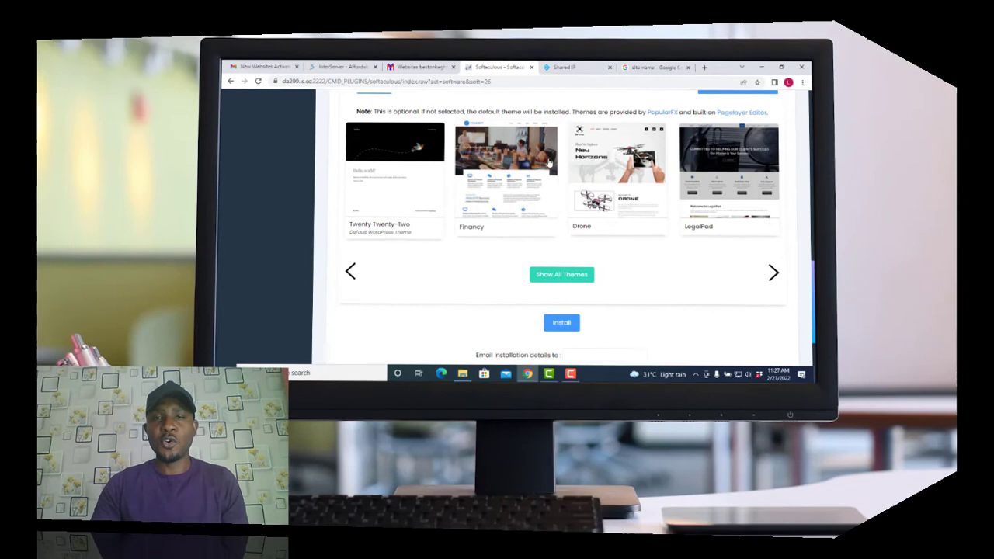
Advance the Select Theme carousel five times, past Twenty Twenty-Two, to reach Build, Pizza Box, Eduhub and Skiing.
{"action": "scroll", "coordinate": [544, 155], "scroll_direction": "up", "scroll_amount": 1}
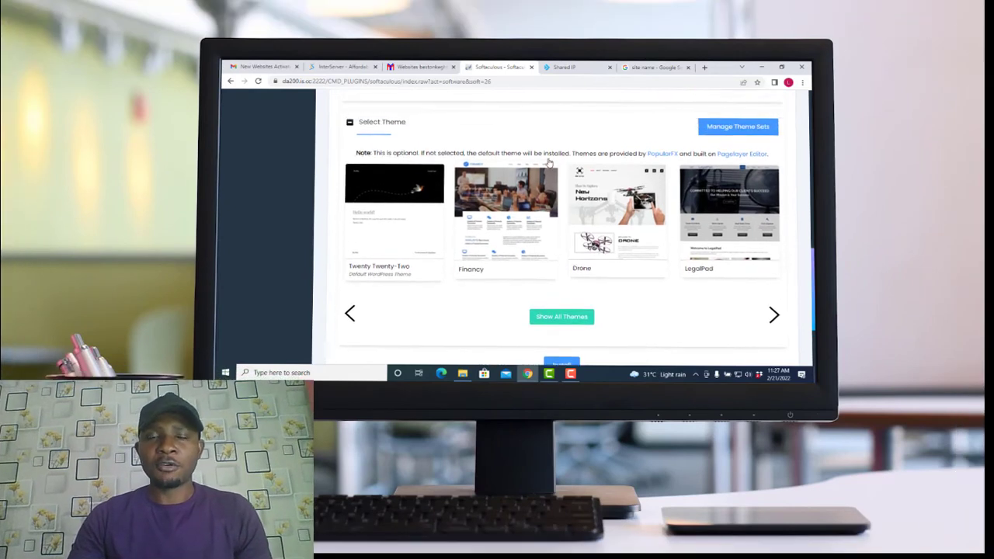
{"action": "scroll", "coordinate": [503, 141], "scroll_direction": "up", "scroll_amount": 1}
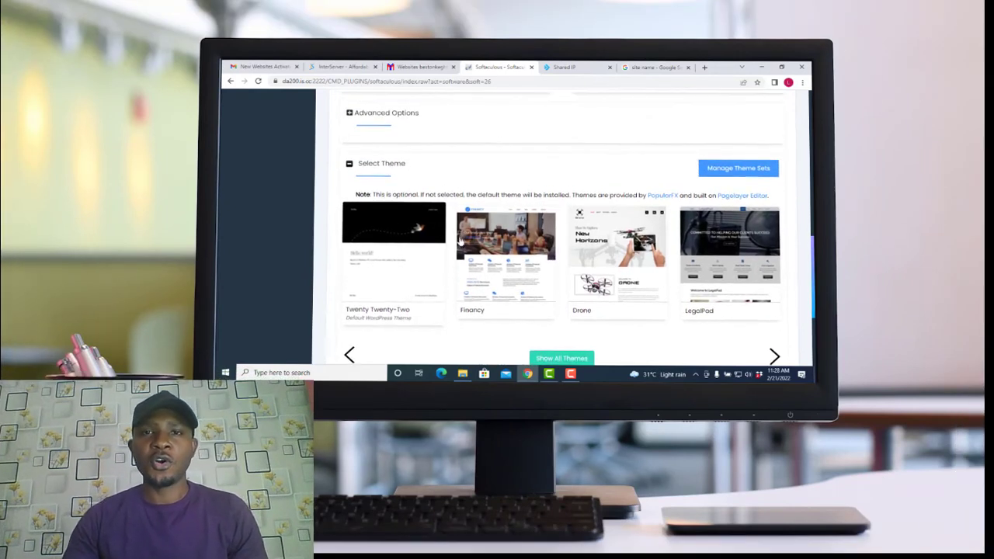
{"action": "scroll", "coordinate": [527, 234], "scroll_direction": "down", "scroll_amount": 1}
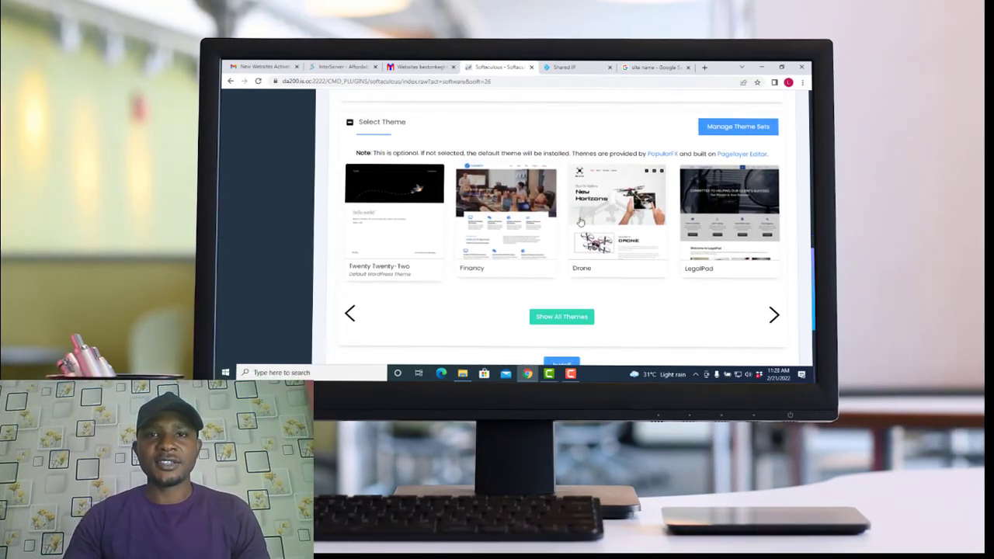
{"action": "left_click", "coordinate": [774, 314]}
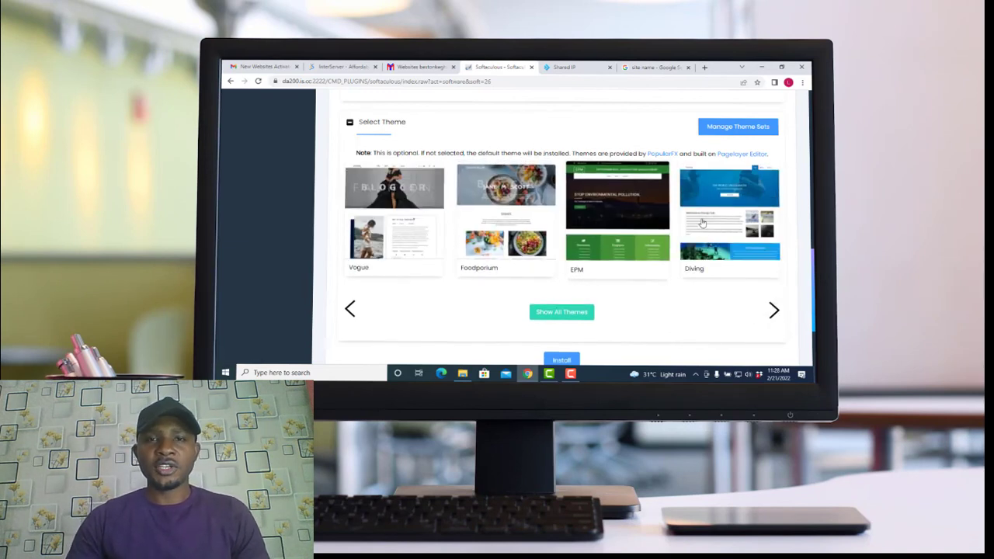
{"action": "left_click", "coordinate": [774, 310]}
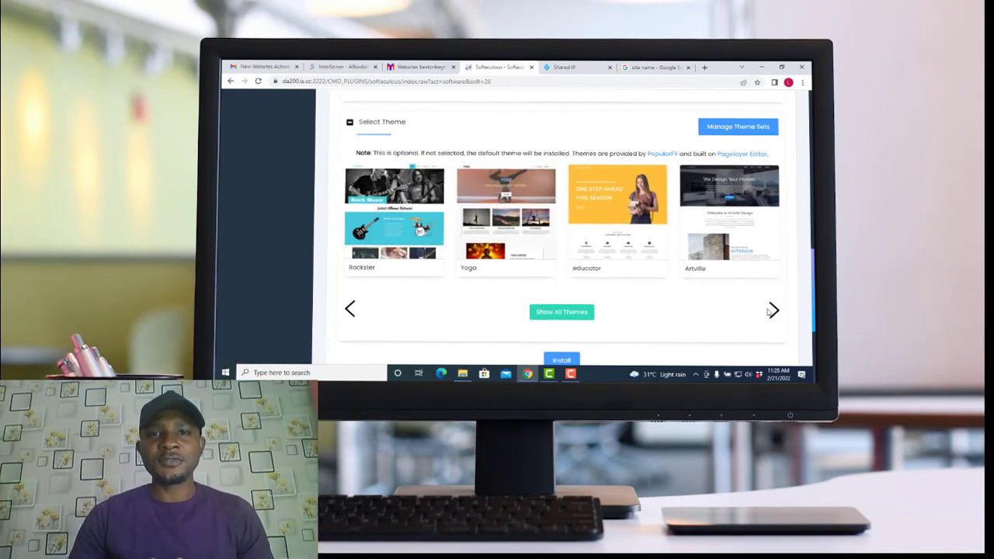
{"action": "left_click", "coordinate": [774, 310]}
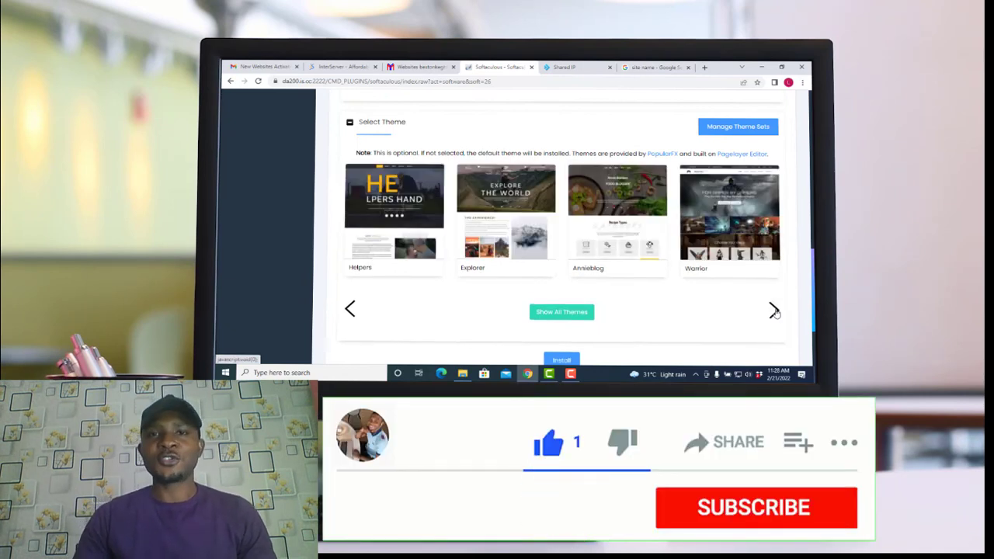
{"action": "left_click", "coordinate": [774, 311]}
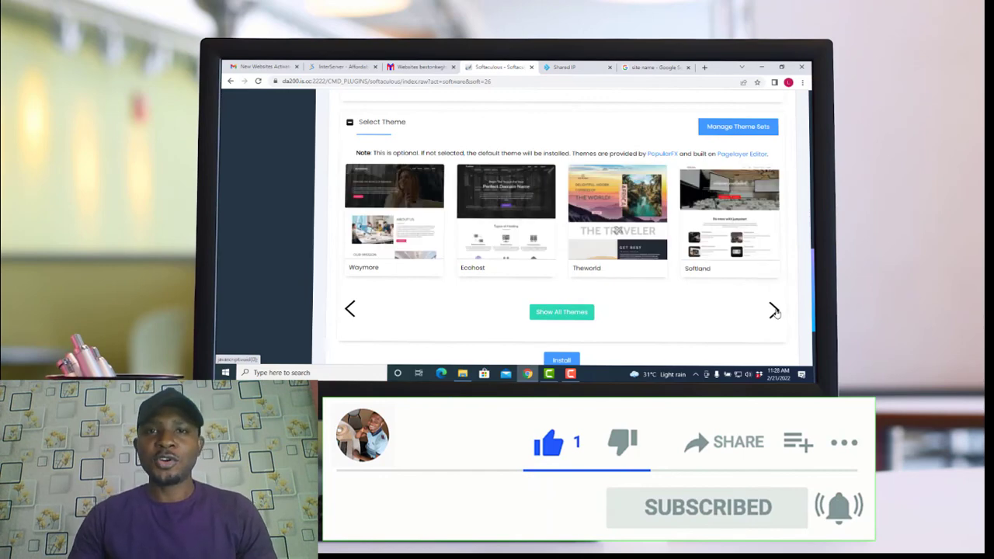
{"action": "left_click", "coordinate": [774, 310]}
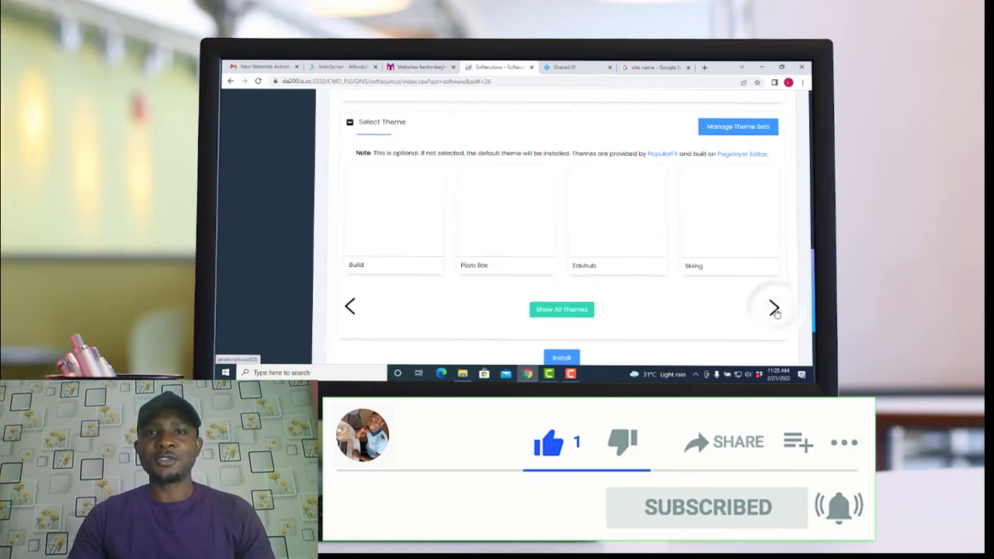